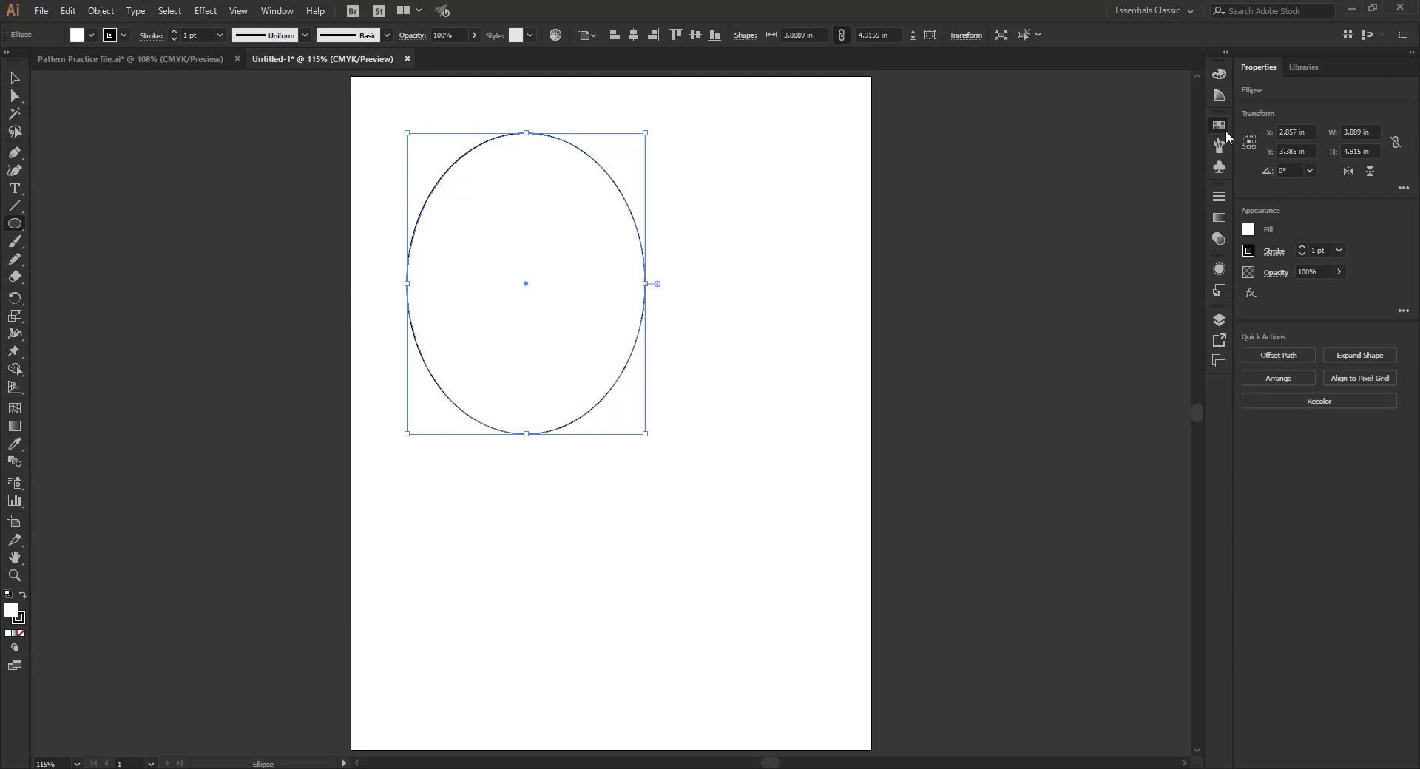
- Fill the ellipse with red and set its stroke weight to 6 pt
click(1219, 125)
click(1078, 166)
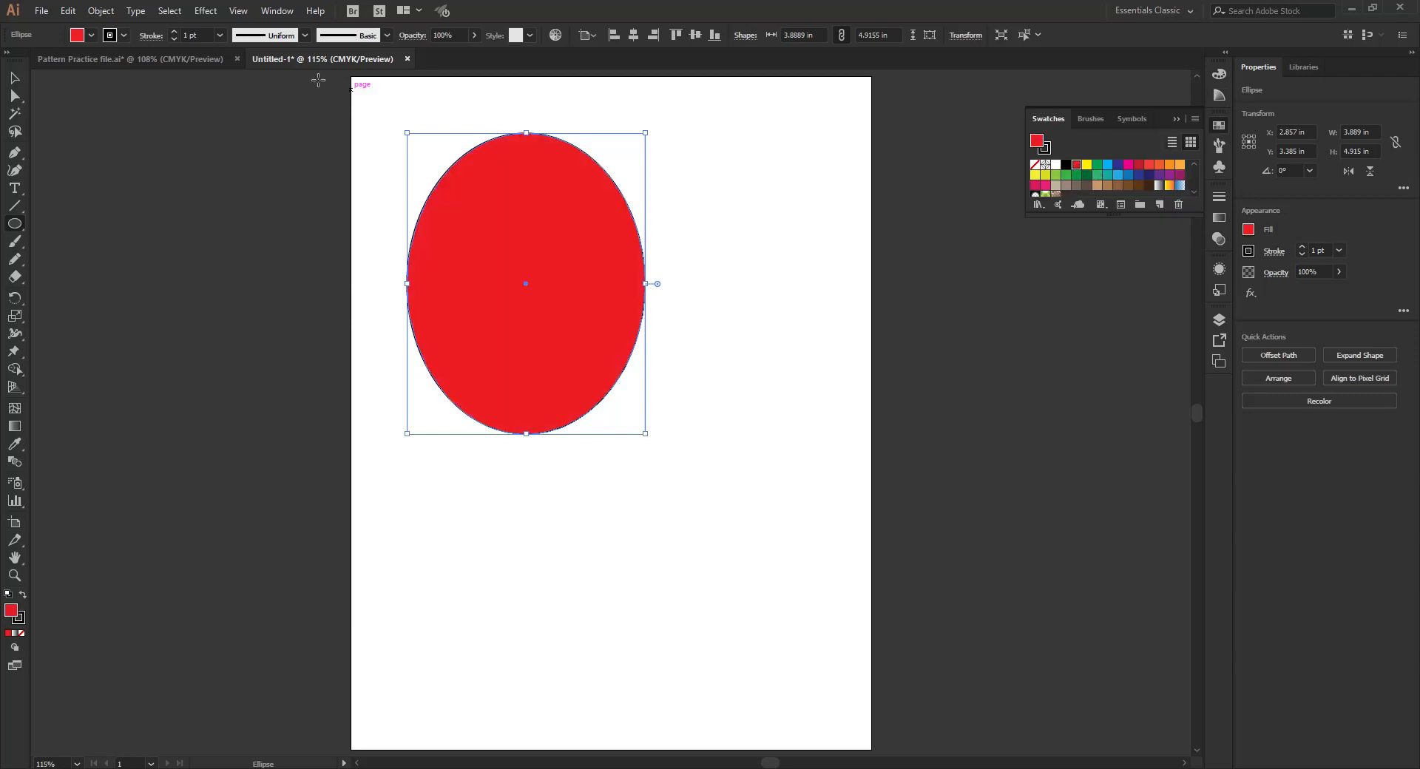
click(173, 32)
click(173, 32)
click(173, 33)
click(173, 32)
click(173, 33)
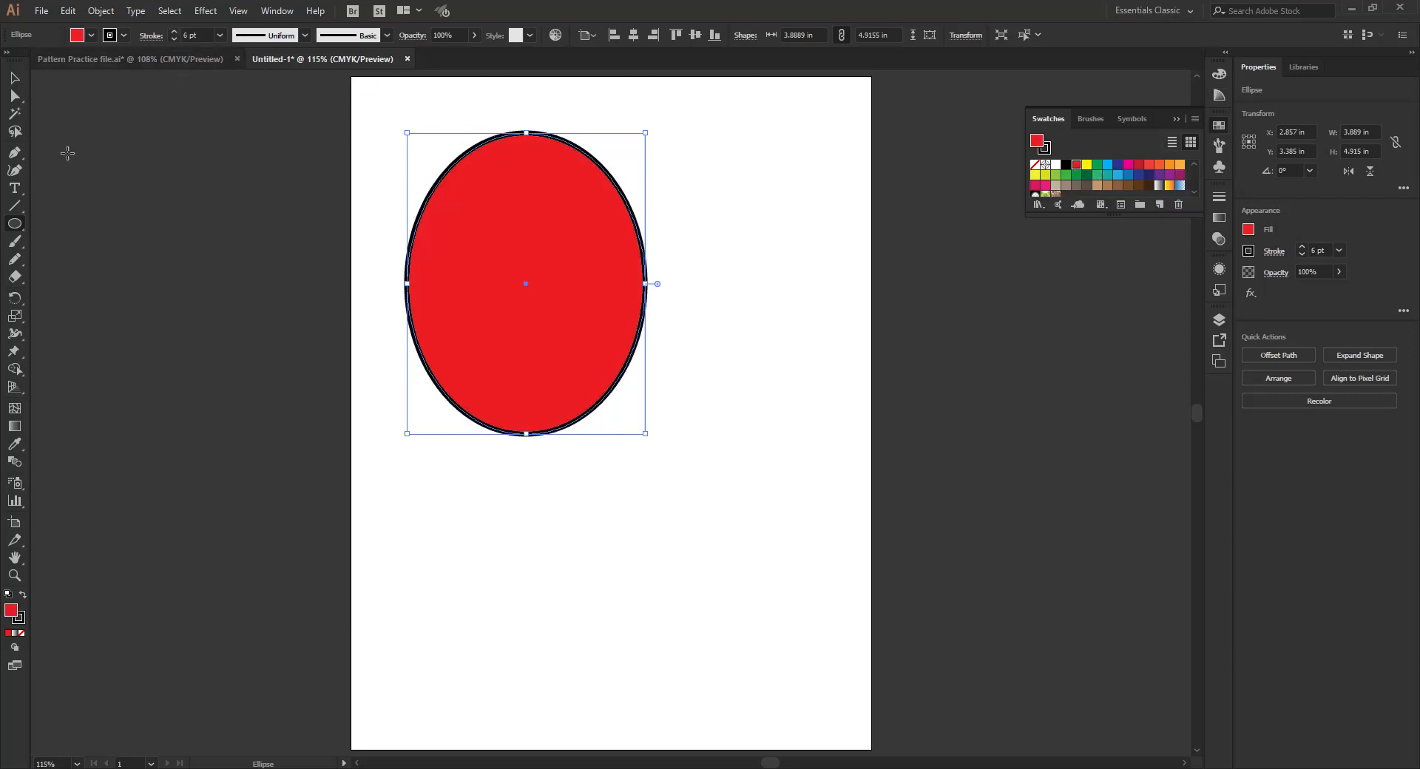
- Draw a six-pointed star about 7 in wide overlapping the lower part of the ellipse and fill it with light blue
click(18, 227)
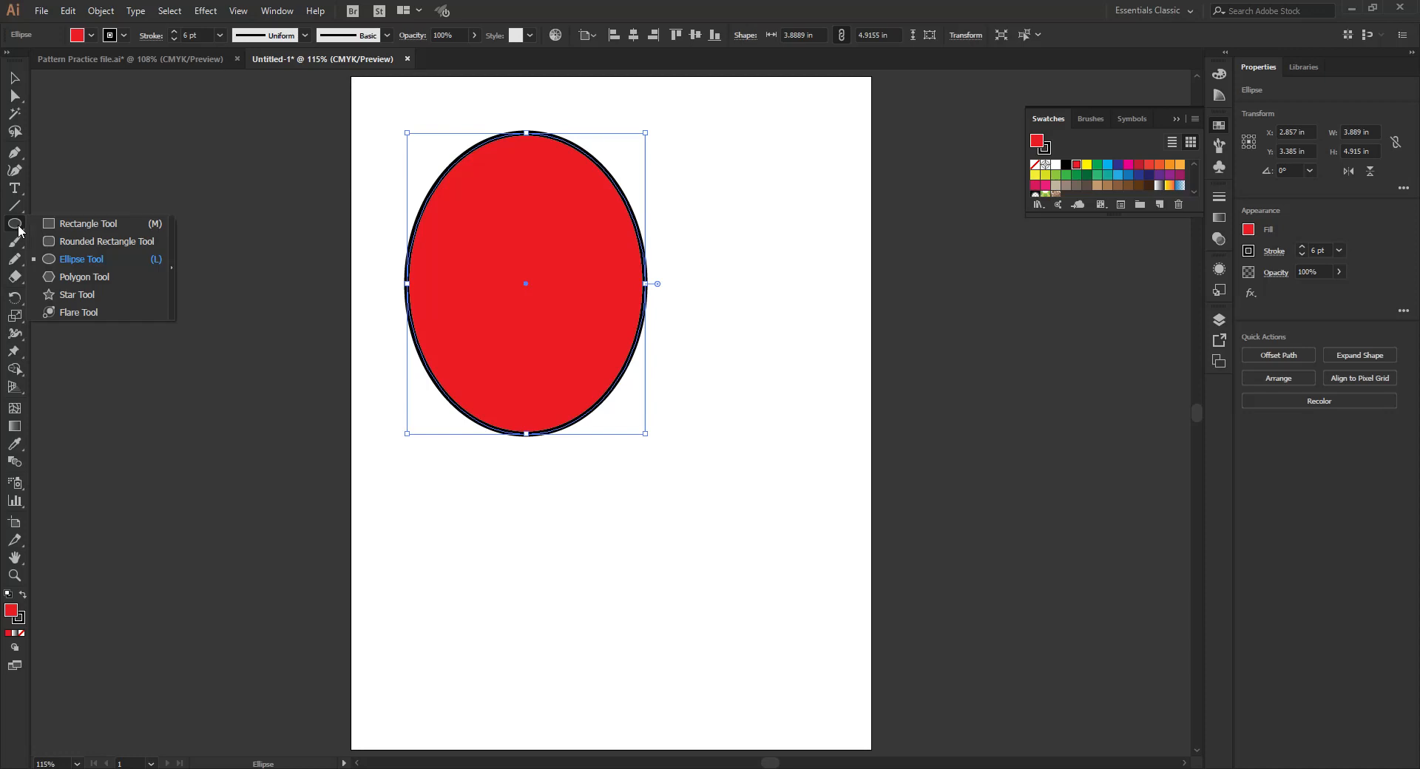
click(79, 294)
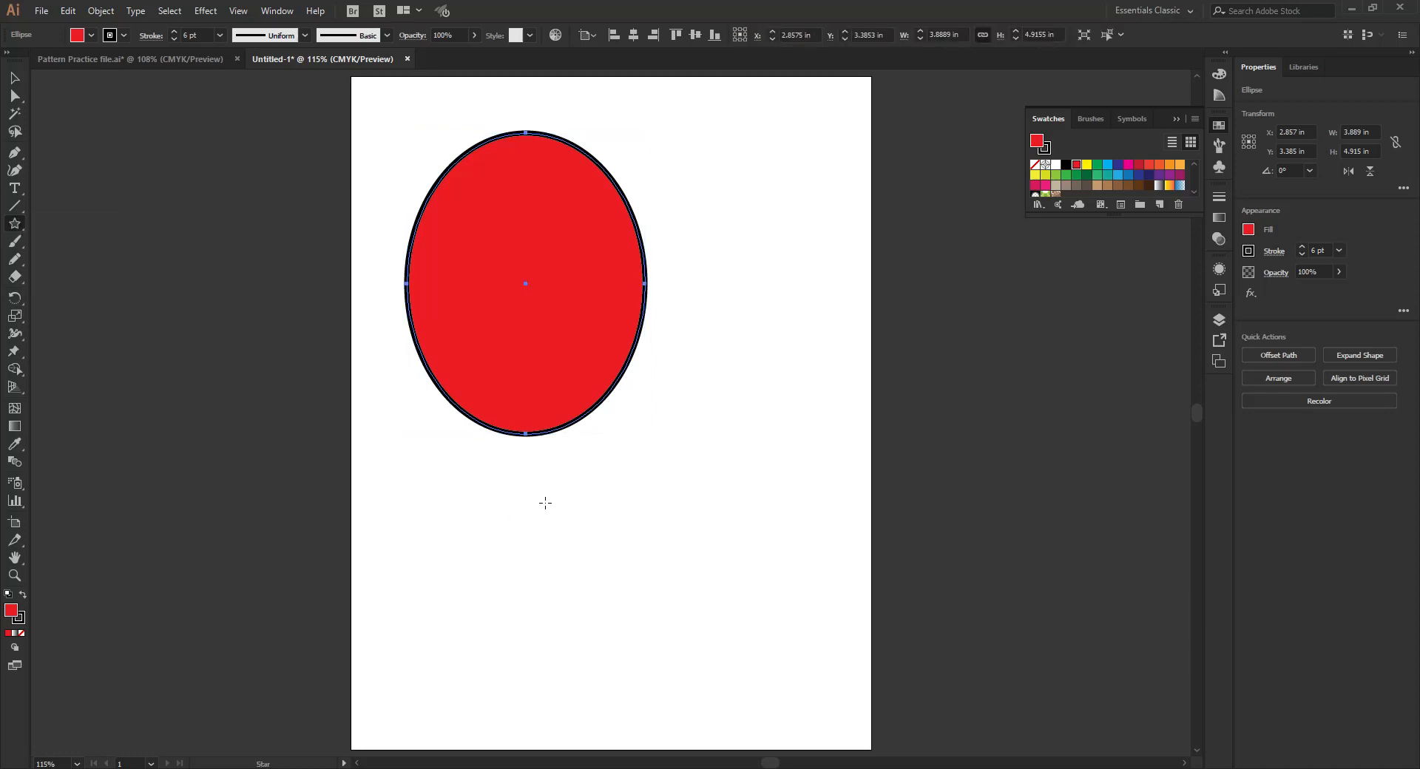
drag(511, 507, 674, 664)
key(Down)
key(Up)
key(Up)
key(Up)
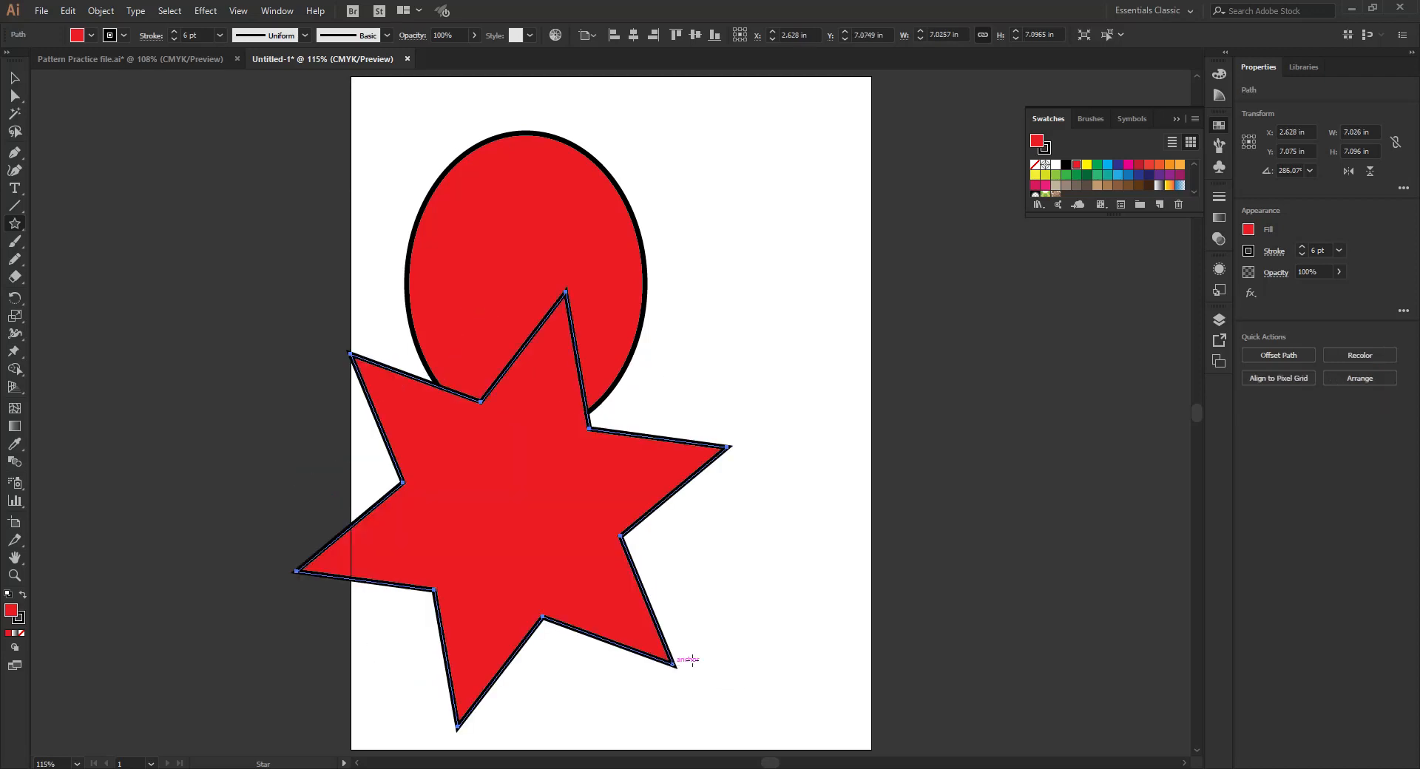
click(1106, 164)
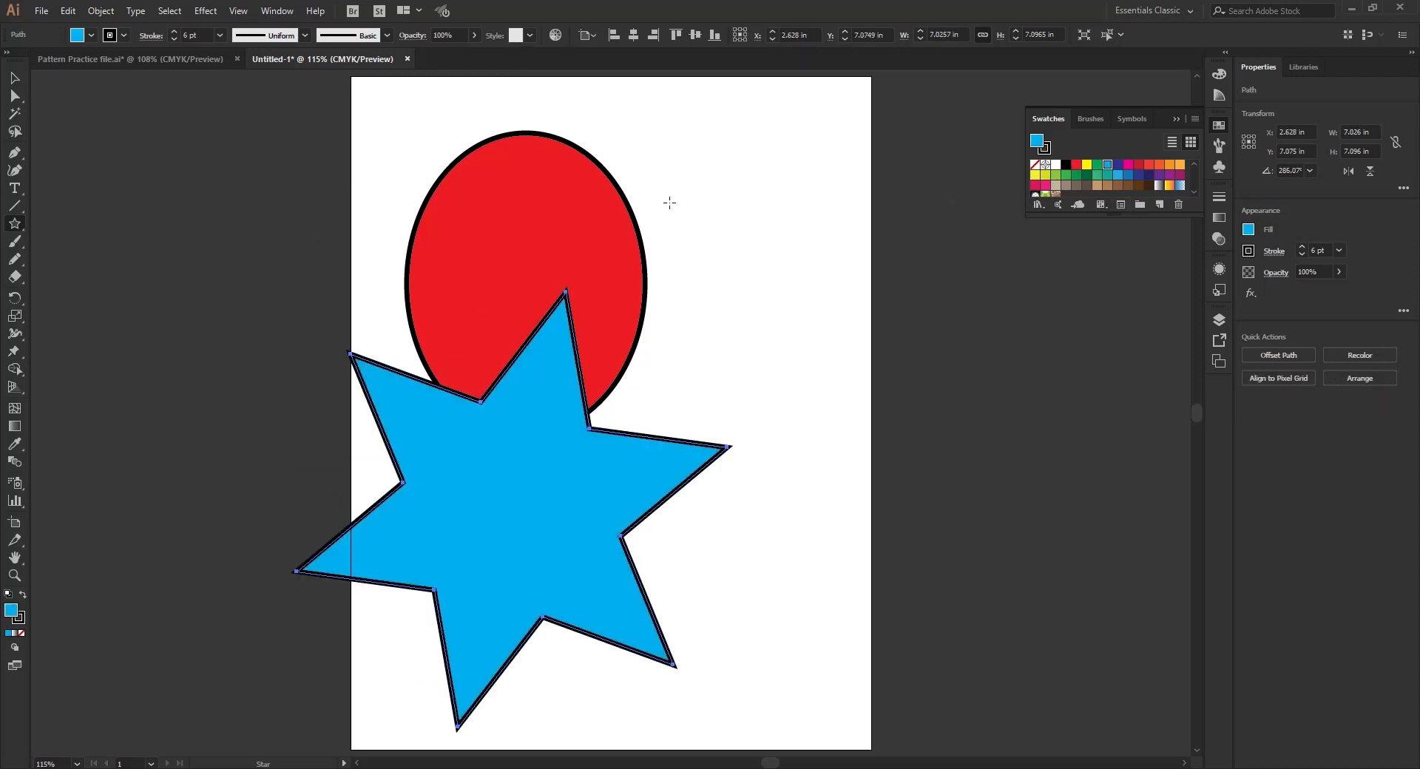
- Shrink the star, place it below the ellipse, and shift the ellipse toward the artboard's upper-left corner
click(14, 78)
drag(235, 388, 403, 518)
click(562, 290)
drag(575, 302, 555, 262)
- Sketch a closed freeform blob about 4.1 by 4.7 in with the Pencil tool beside the ellipse and fill it with green
click(16, 264)
click(97, 280)
mouse_move(794, 190)
mouse_down()
mouse_move(737, 310)
mouse_move(749, 386)
mouse_move(841, 406)
mouse_move(889, 350)
mouse_move(967, 325)
mouse_move(909, 244)
mouse_move(931, 174)
mouse_move(896, 127)
mouse_move(860, 142)
mouse_move(845, 193)
mouse_move(815, 202)
mouse_move(789, 188)
mouse_move(742, 198)
mouse_move(743, 213)
mouse_move(752, 184)
mouse_move(734, 230)
mouse_move(748, 235)
mouse_move(755, 200)
mouse_move(821, 200)
mouse_up()
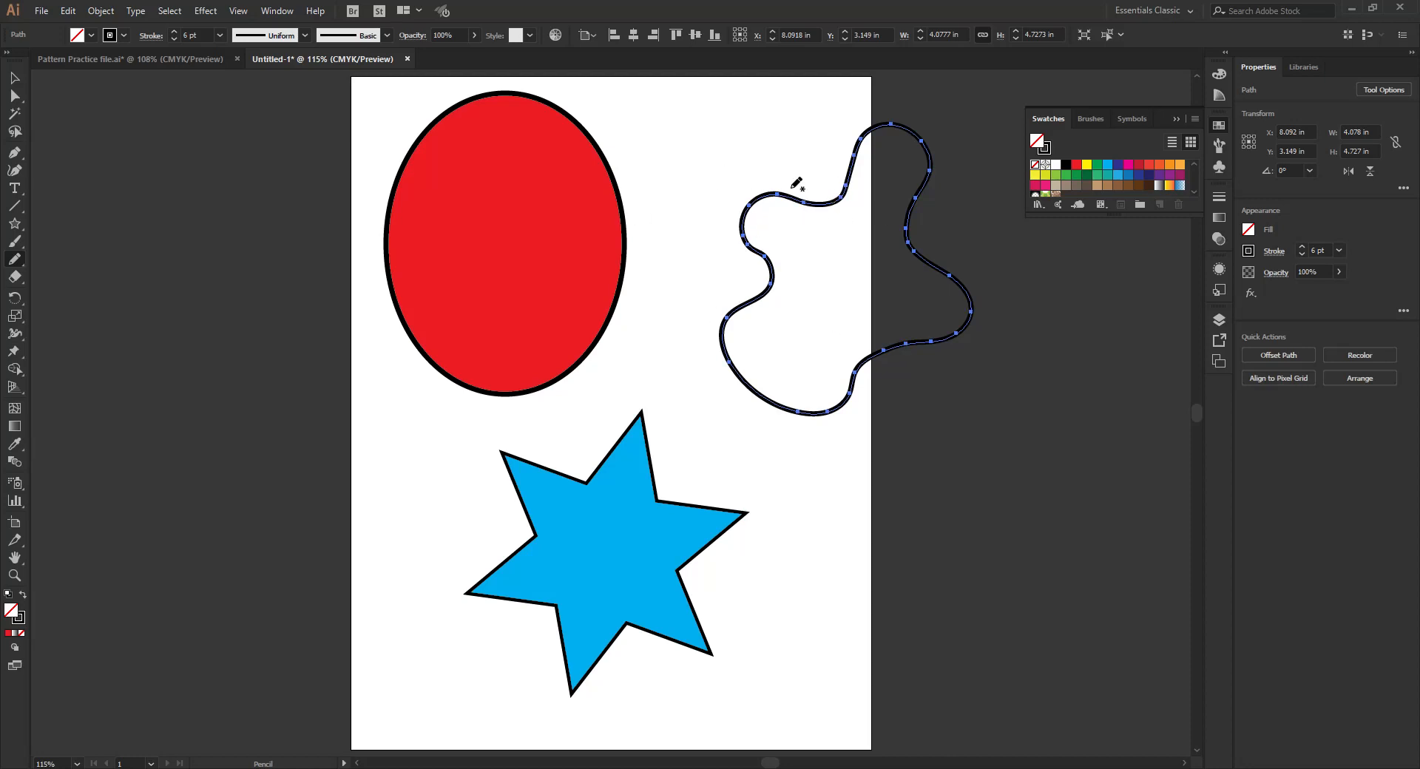
click(1082, 176)
click(1098, 164)
- Duplicate the ellipse, star and blob together and place the copies outside the artboard beyond its left edge
click(21, 81)
drag(358, 243, 869, 611)
drag(841, 292, 196, 336)
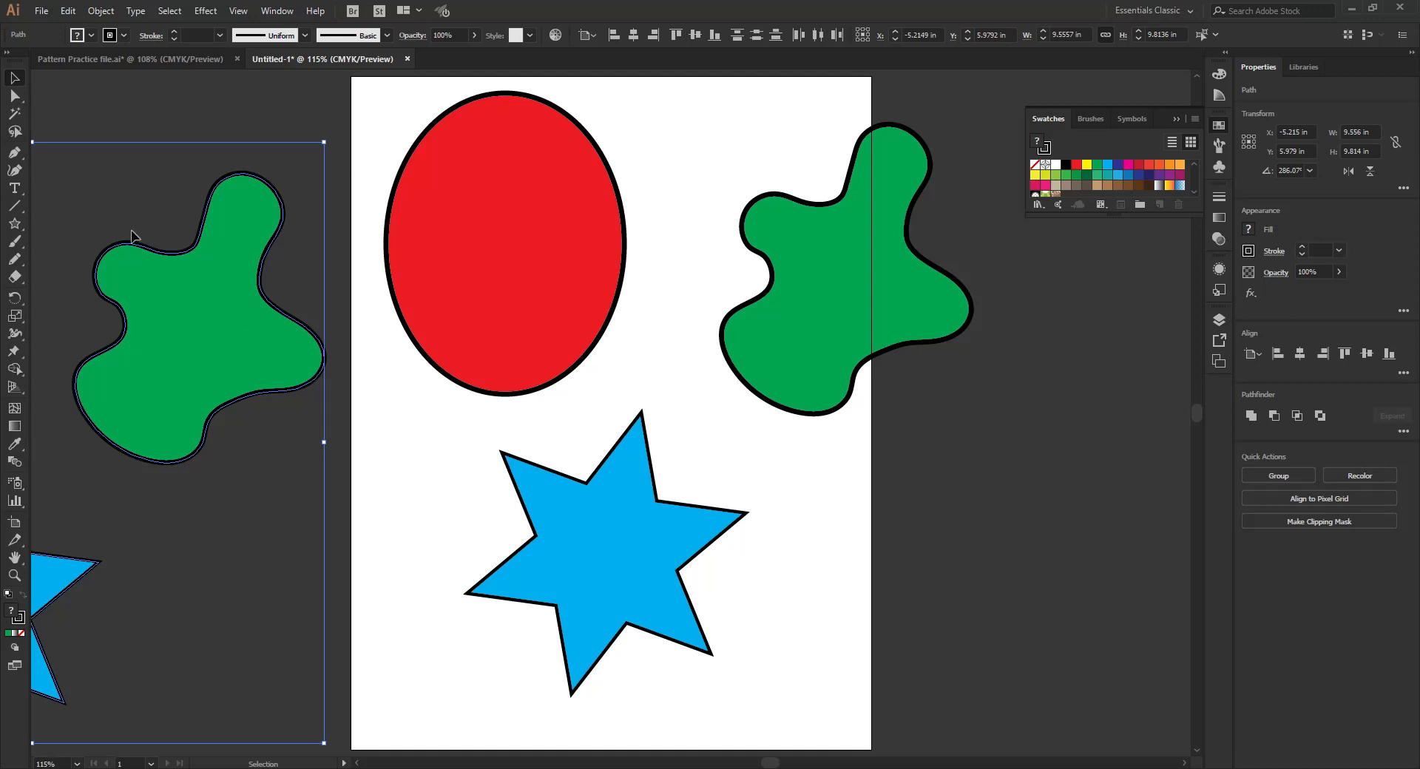
drag(293, 349, 323, 408)
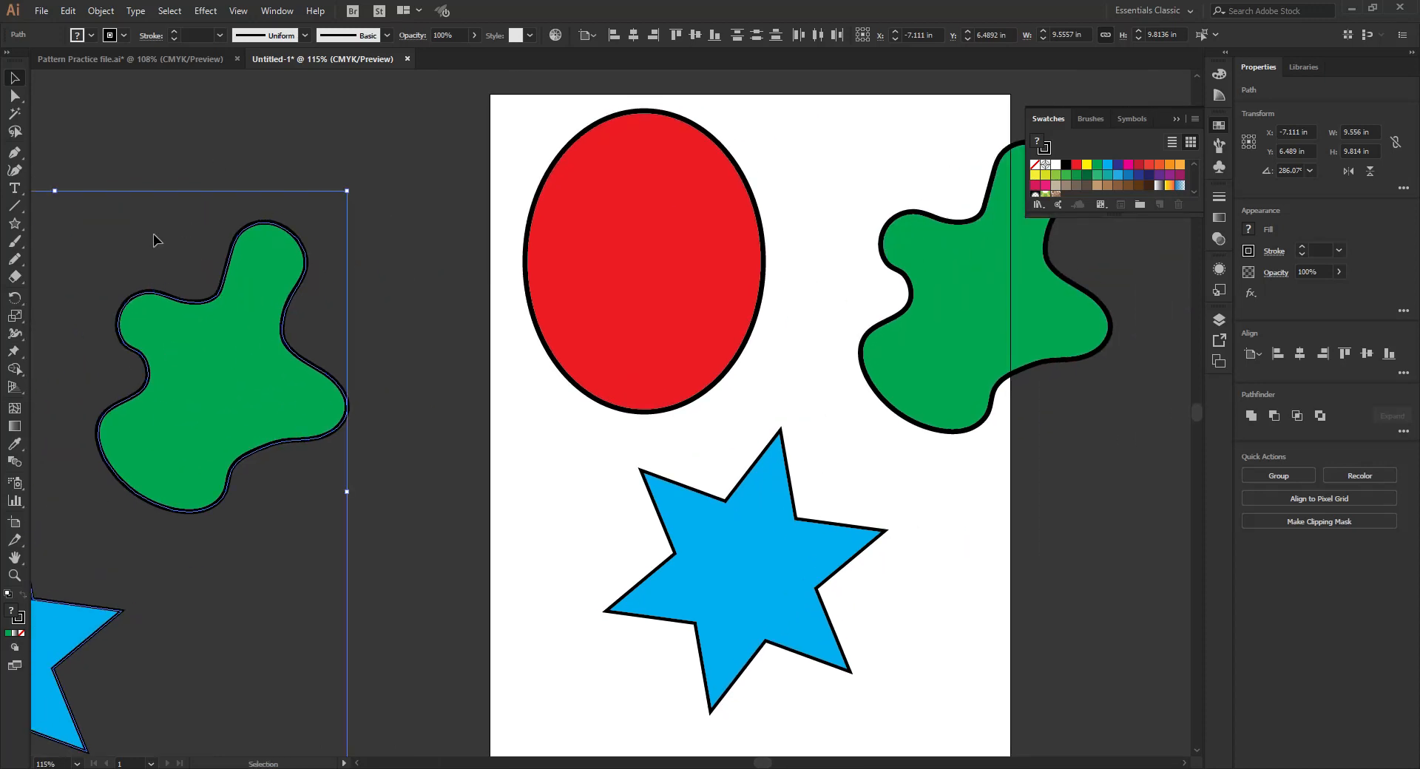
drag(766, 375, 672, 399)
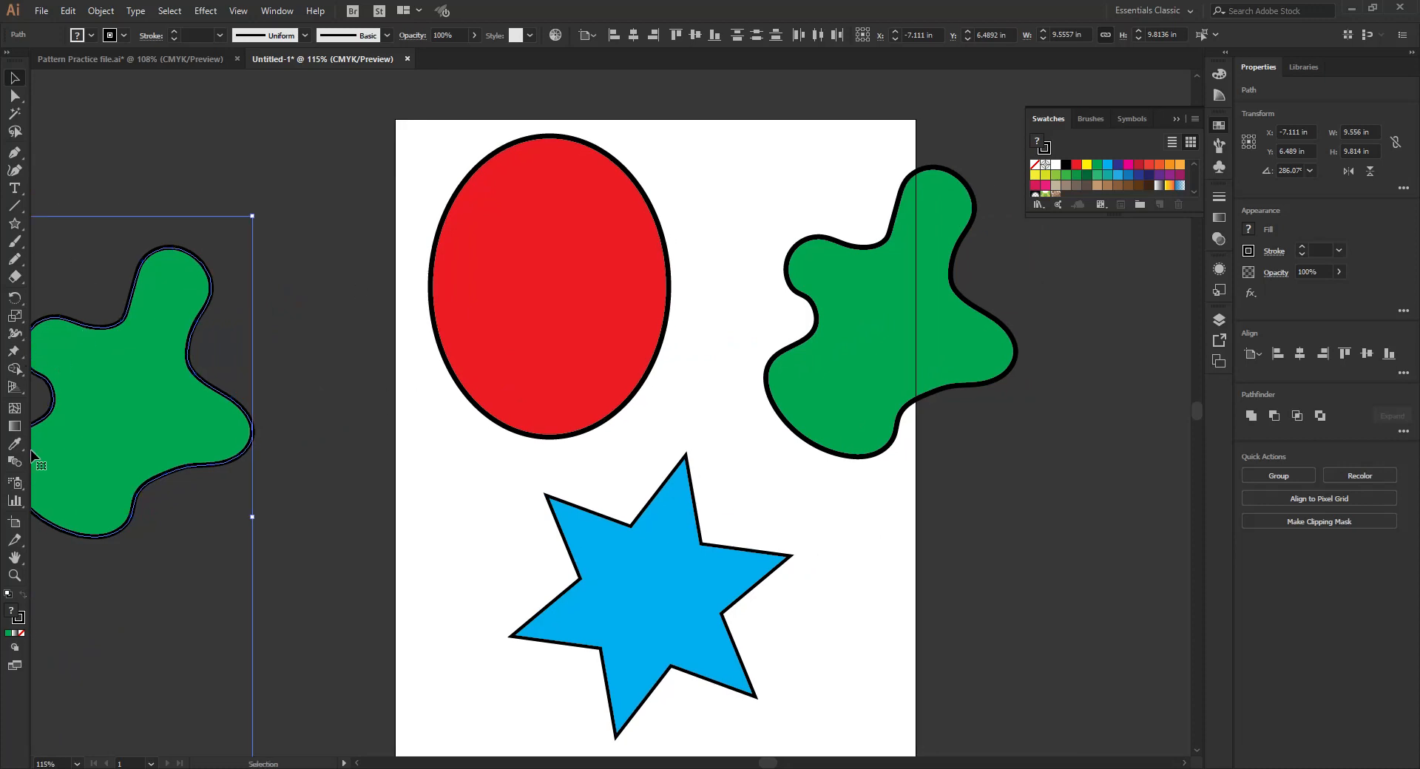
- Create a white mesh point as a highlight in the upper-left part of the artboard's red ellipse and shorten its vertical handles
click(16, 409)
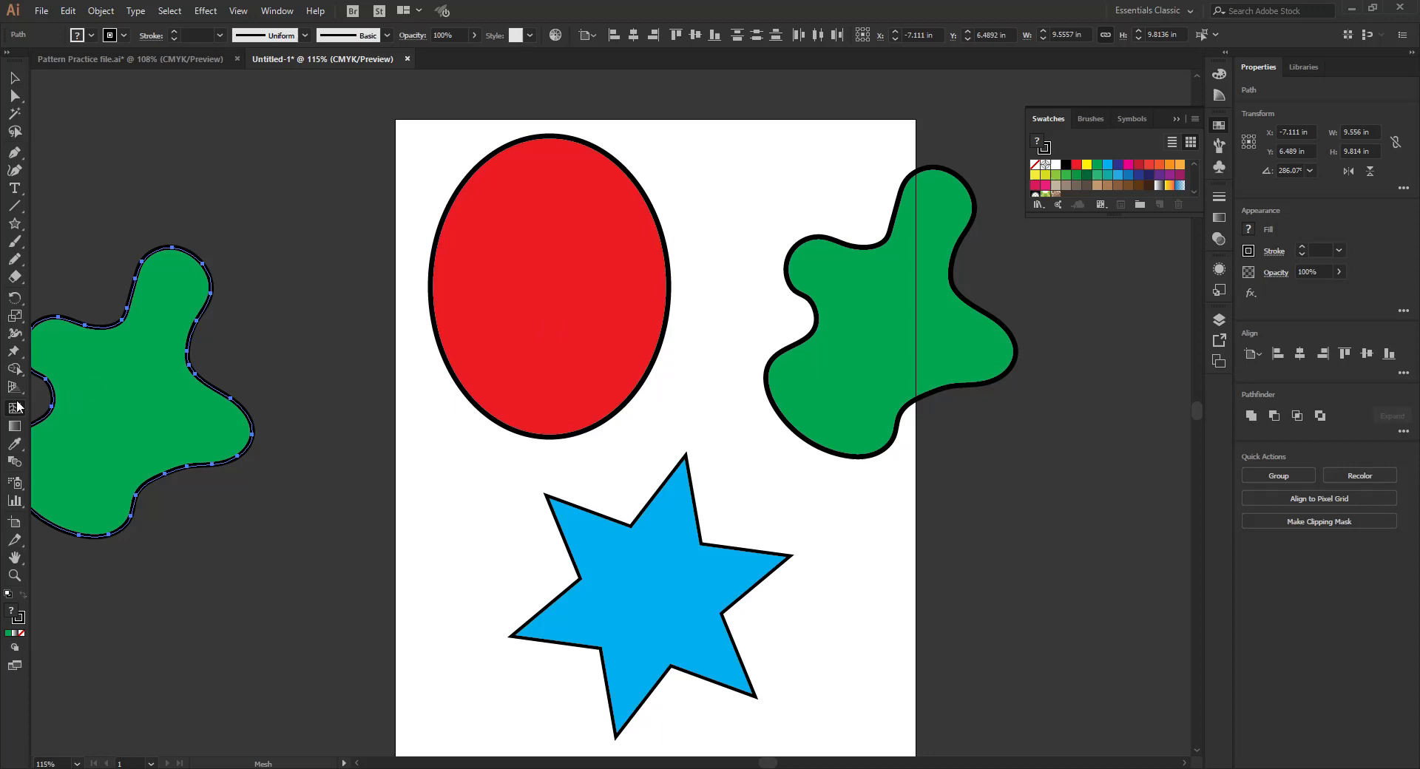
click(506, 190)
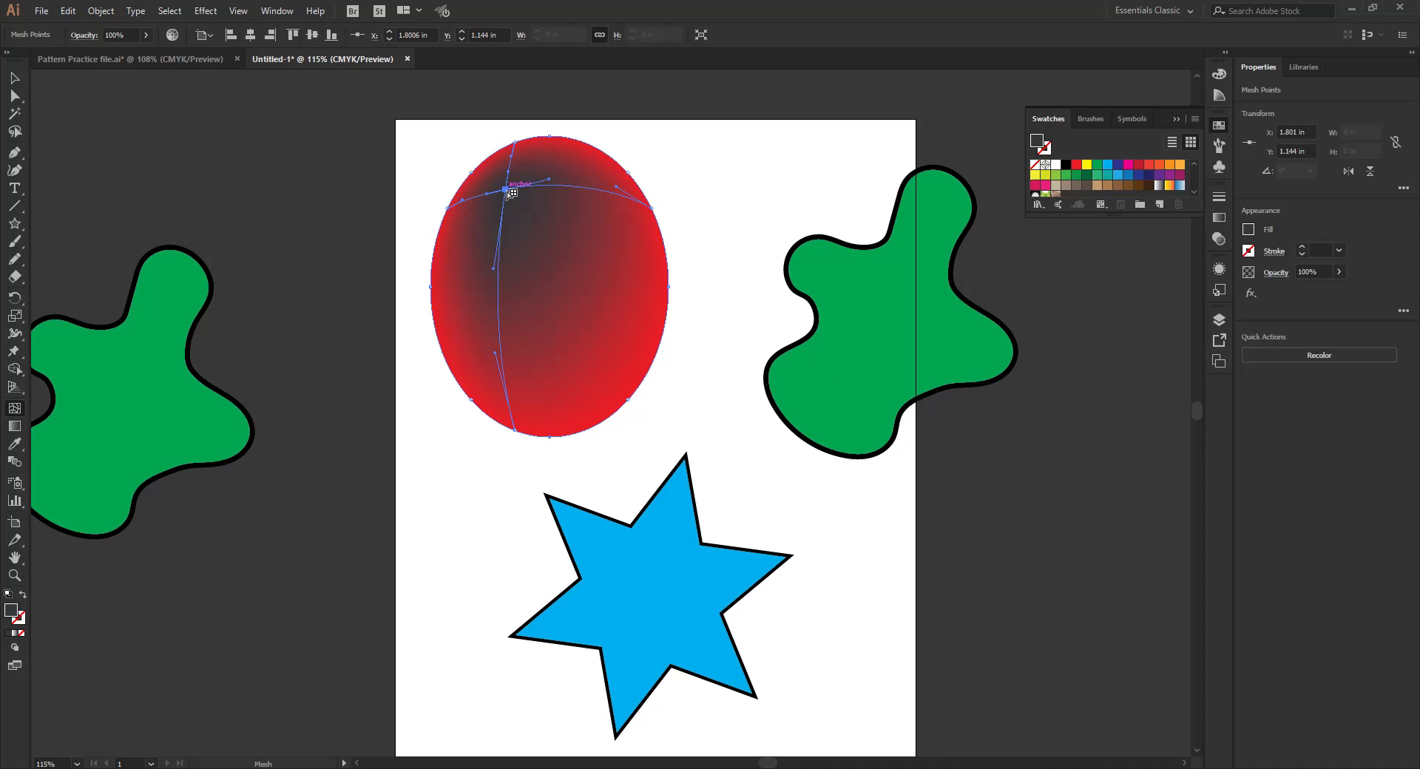
click(473, 173)
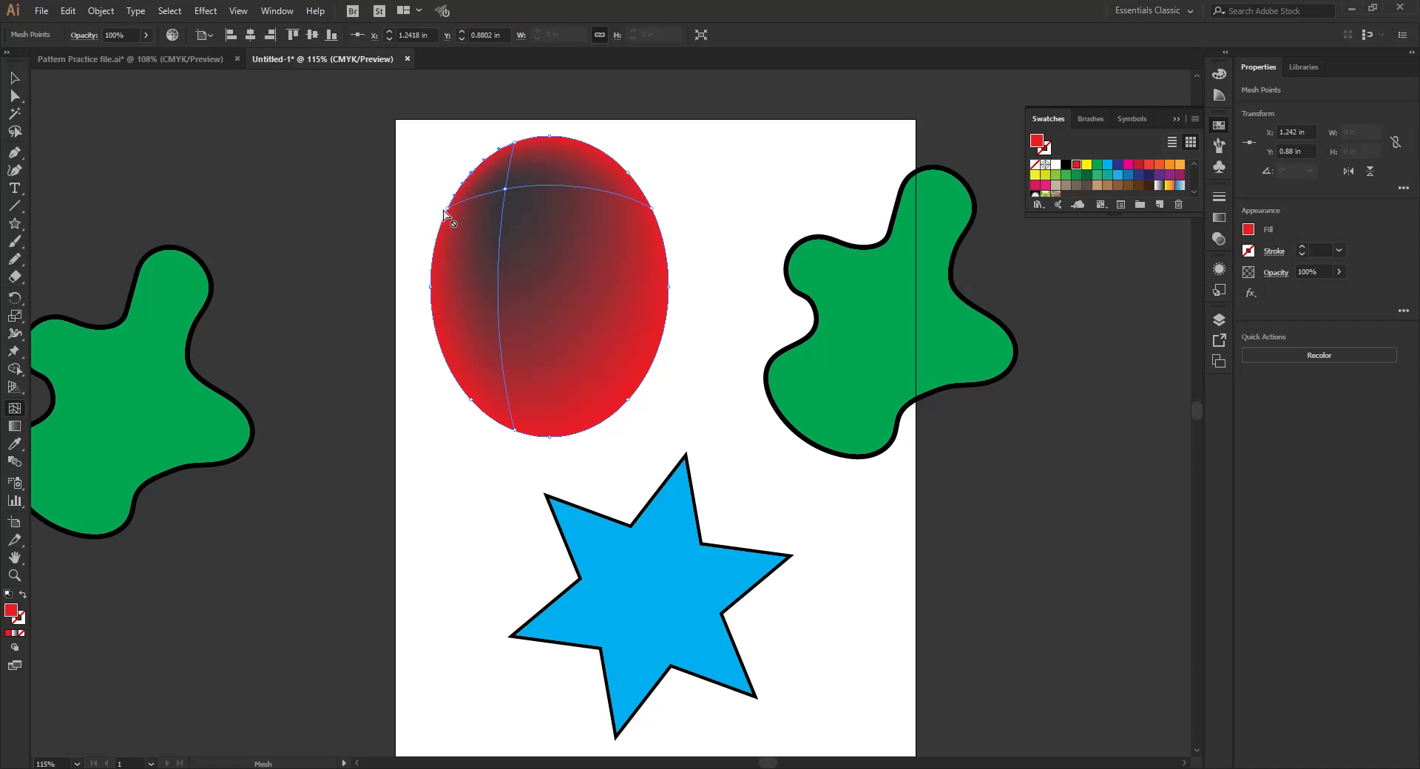
click(506, 190)
click(506, 190)
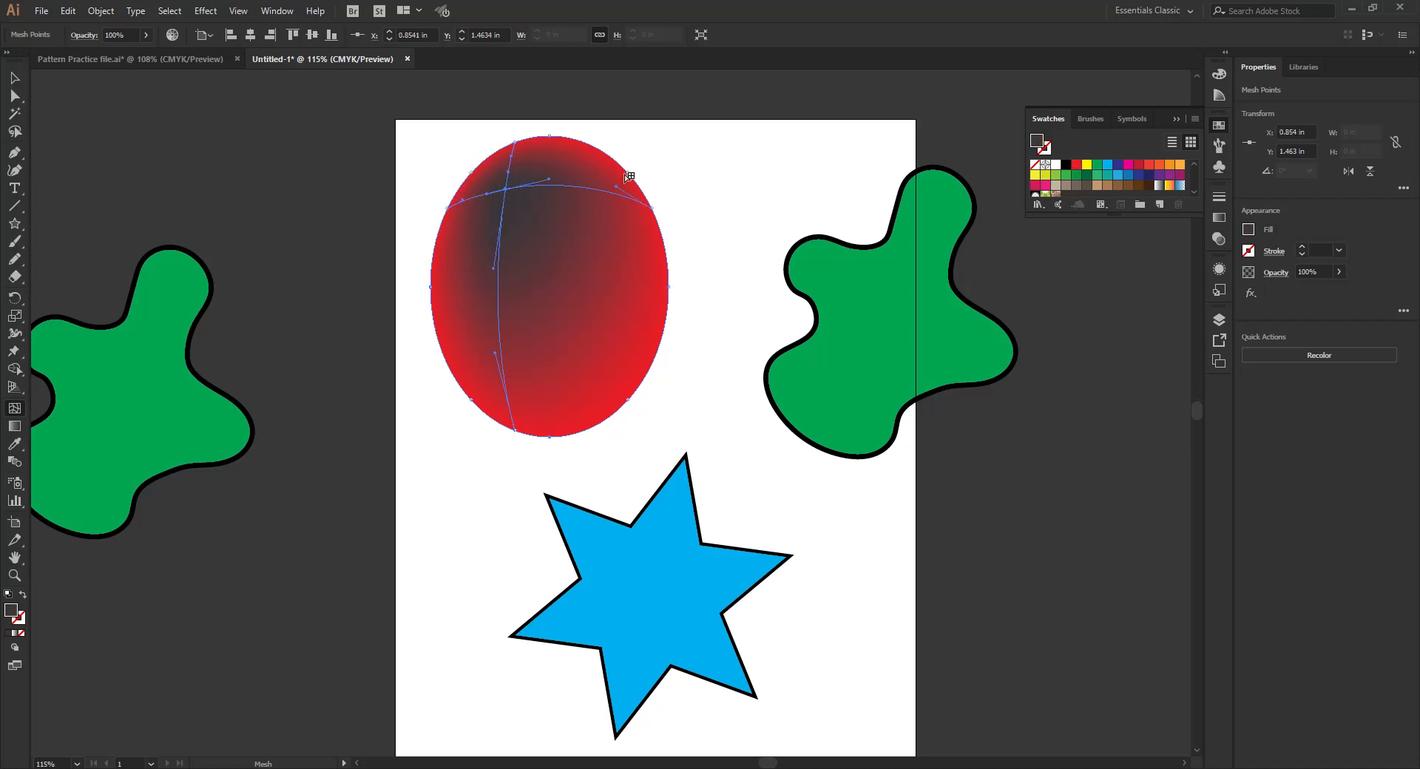
click(1056, 165)
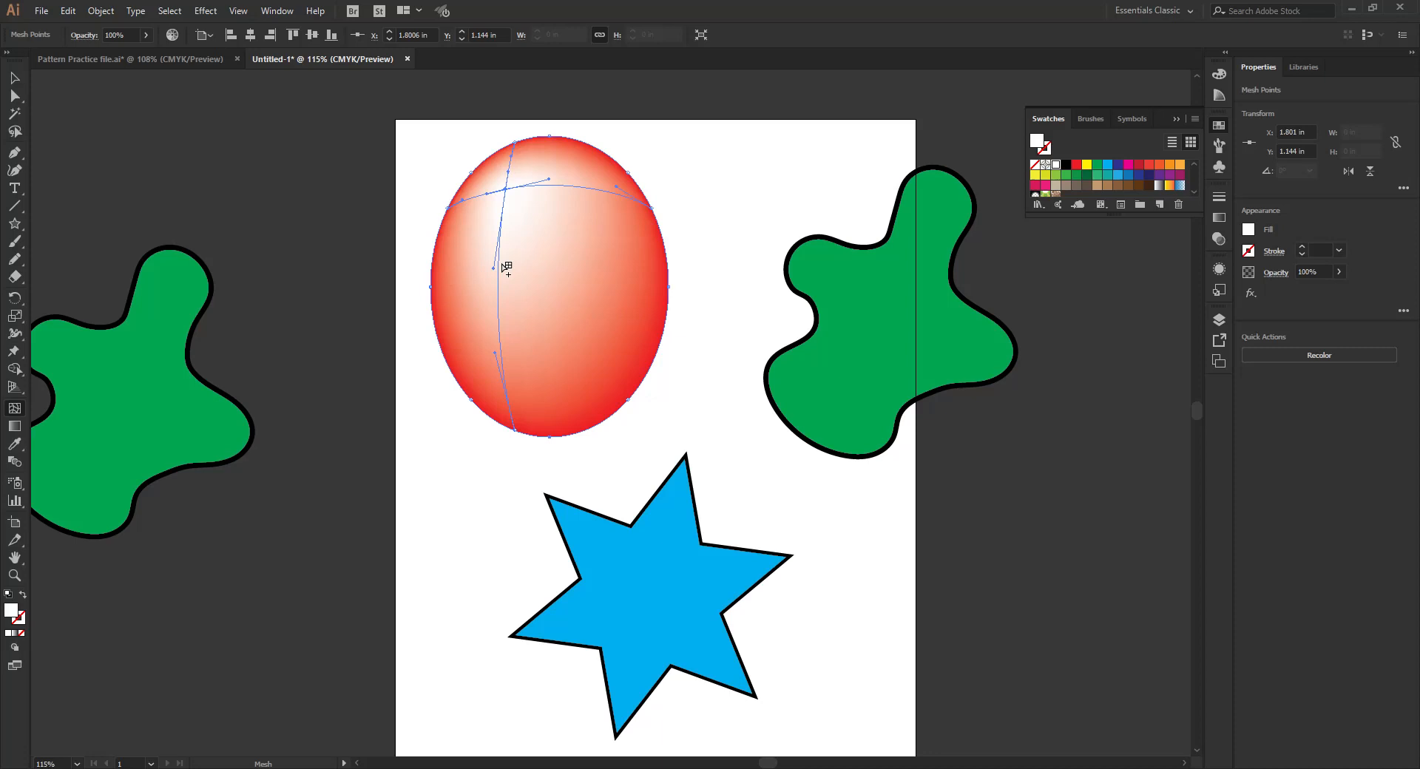
drag(498, 246, 502, 201)
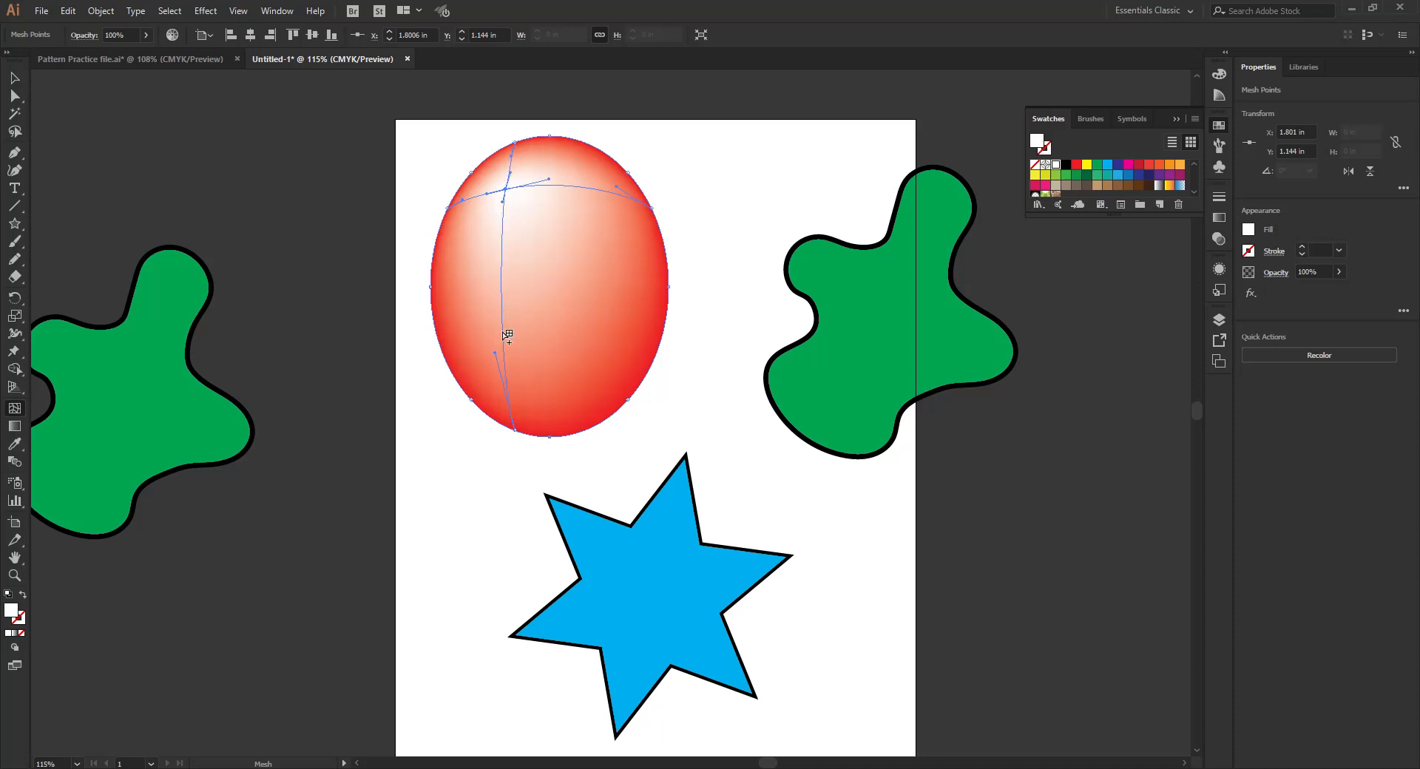
drag(496, 355, 503, 225)
- Add a mesh point in the ellipse's lower-right area and color it rich black with C, M, Y and K all at 100%
click(601, 375)
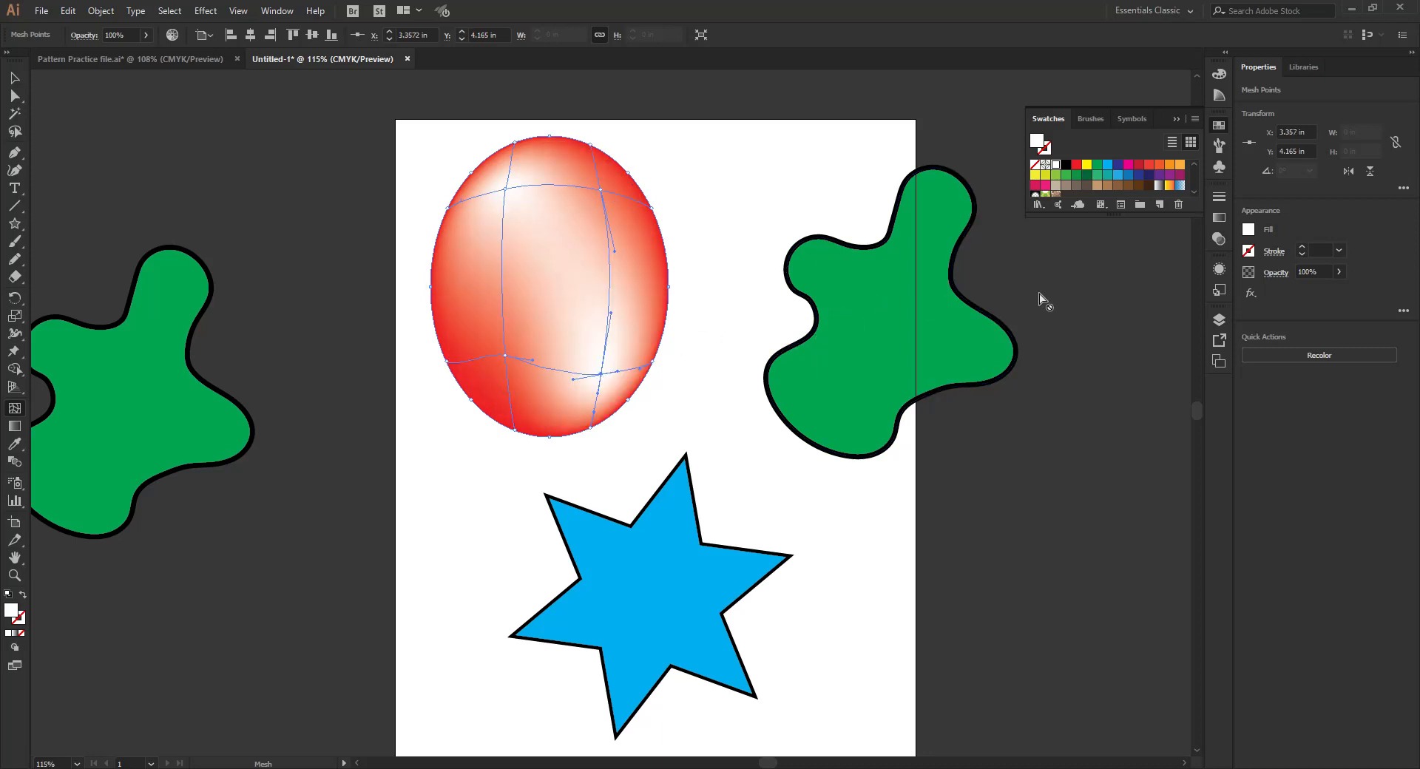
click(1066, 165)
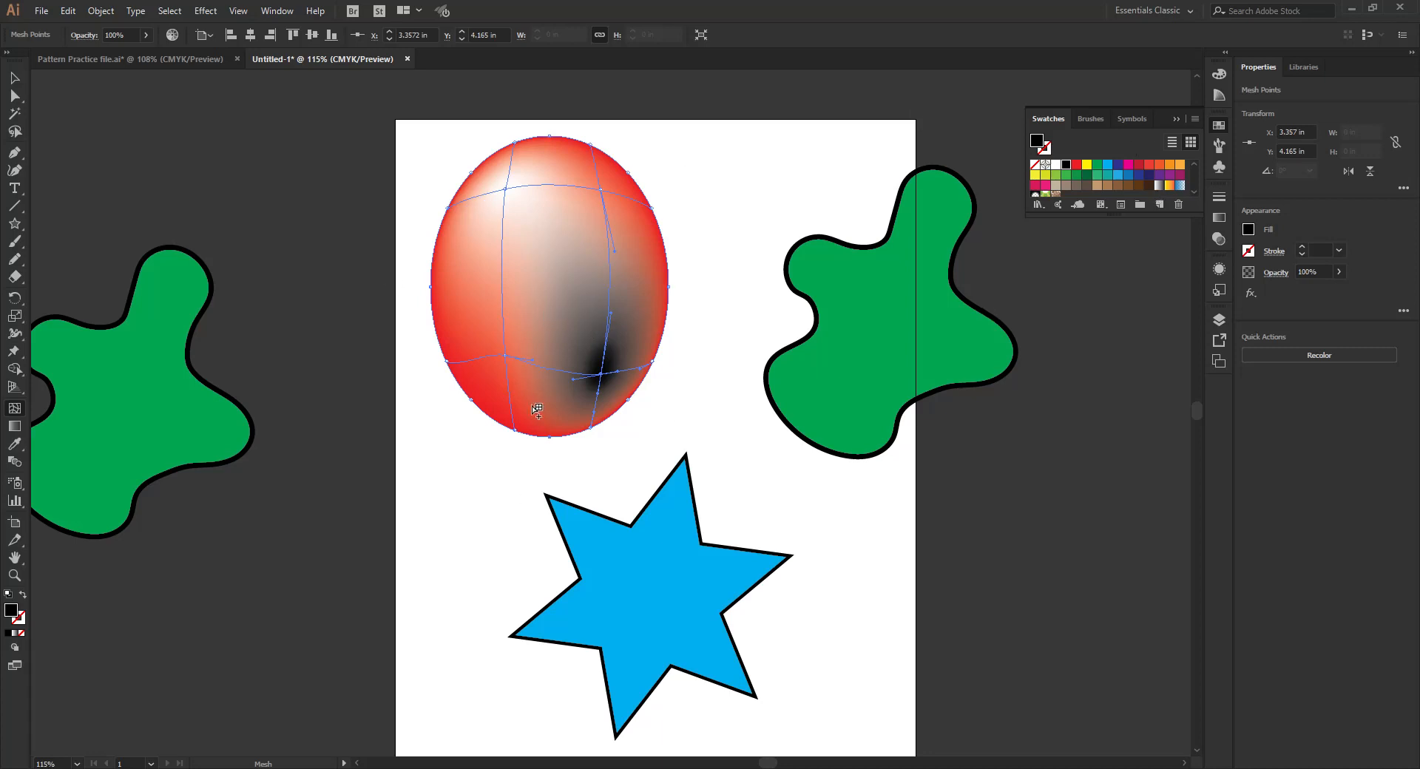
click(1217, 74)
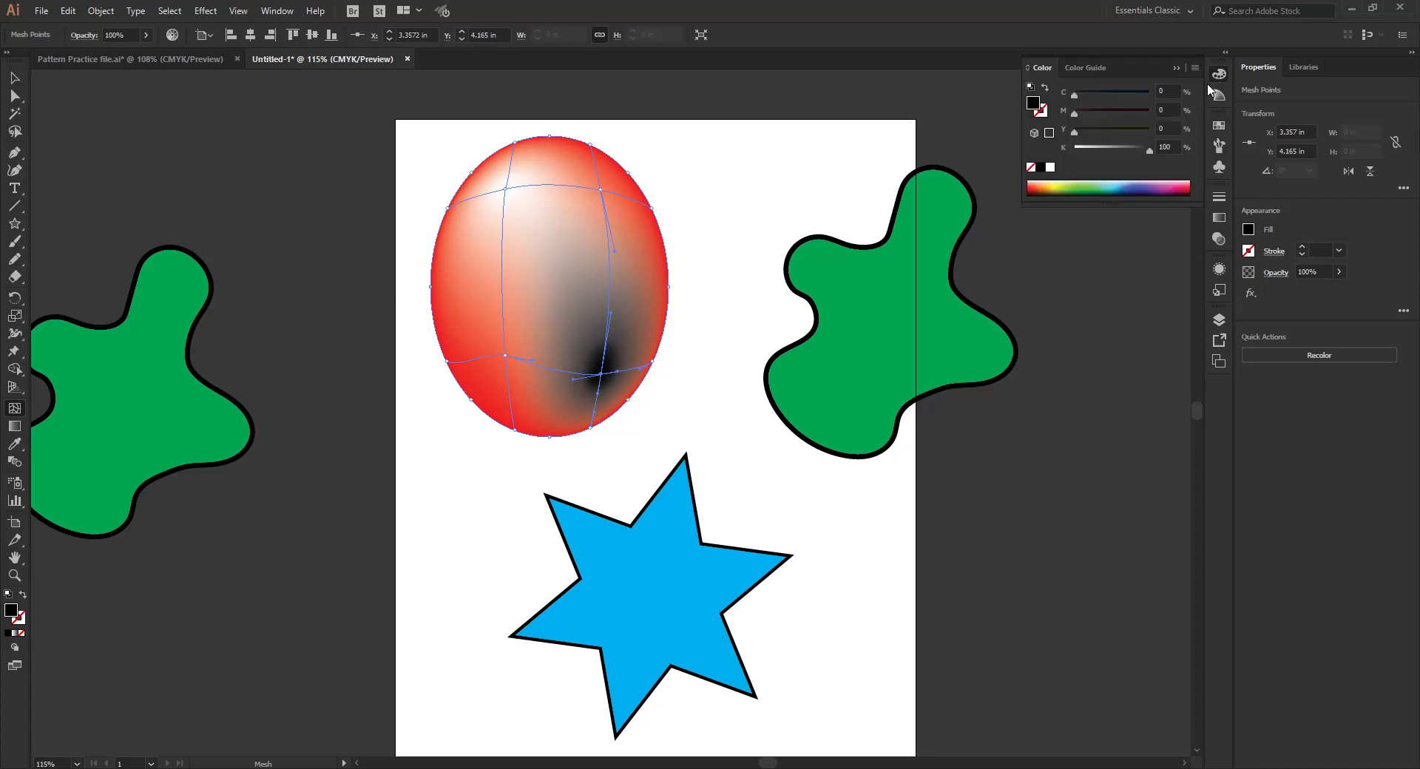
click(1150, 112)
click(1144, 93)
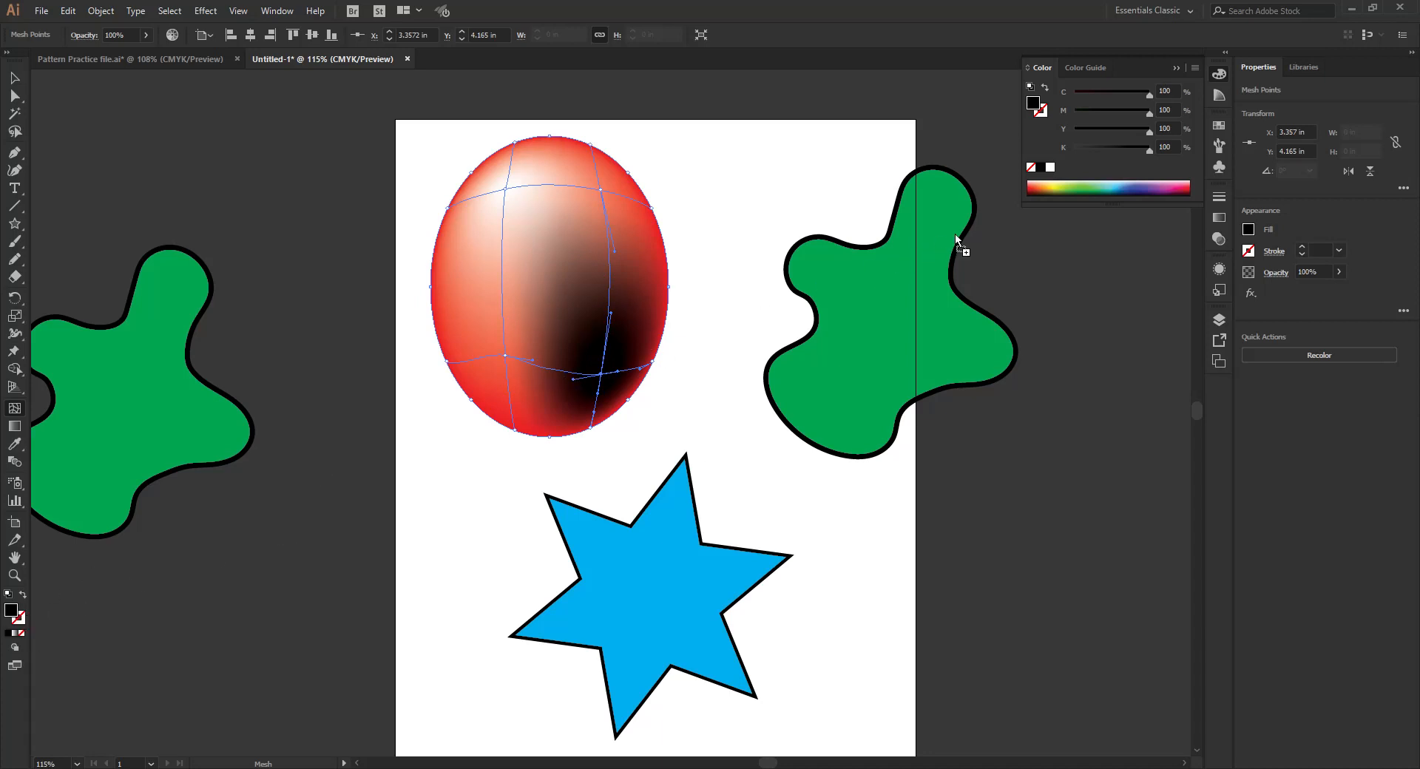
- Save the rich black as a new swatch and deselect the ellipse
click(1219, 125)
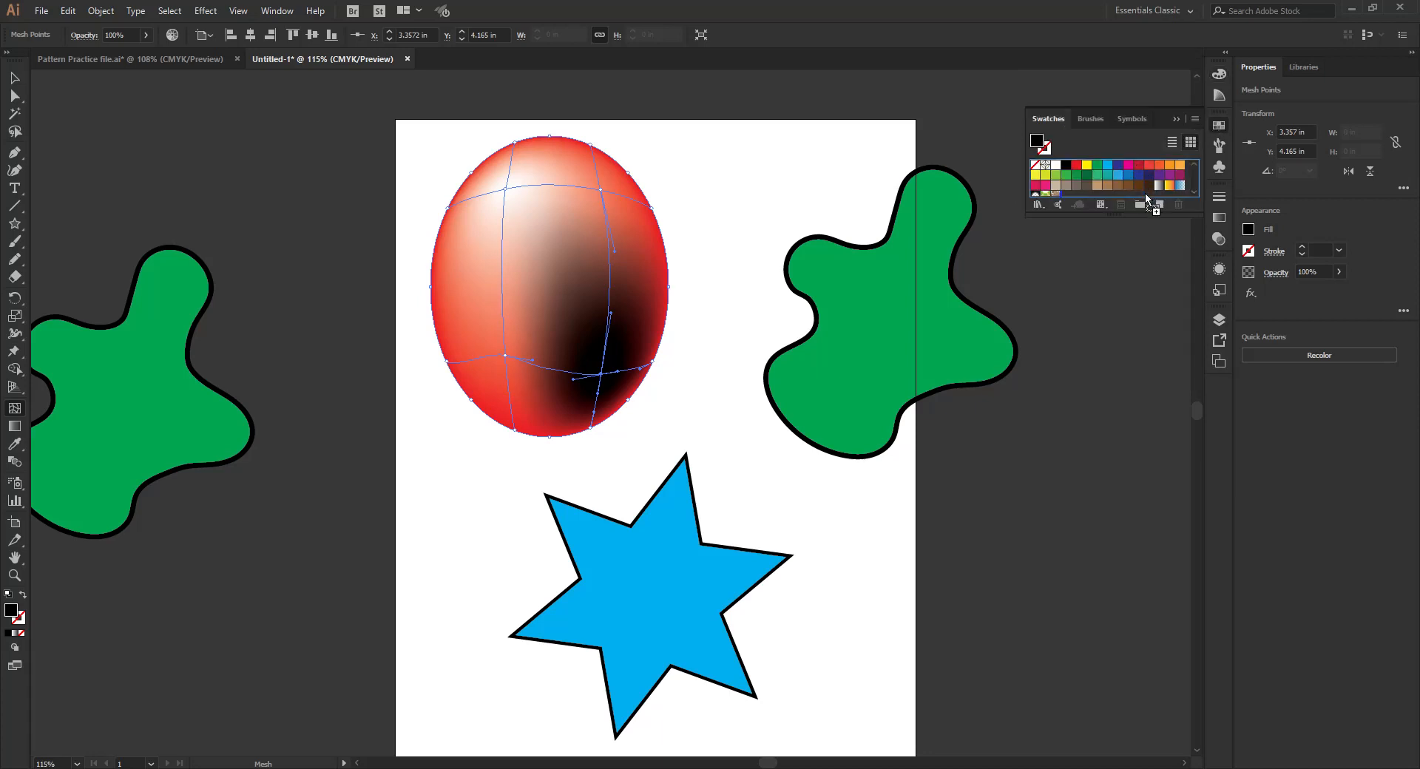
scroll(1151, 185, down, 2)
drag(1155, 172, 1067, 175)
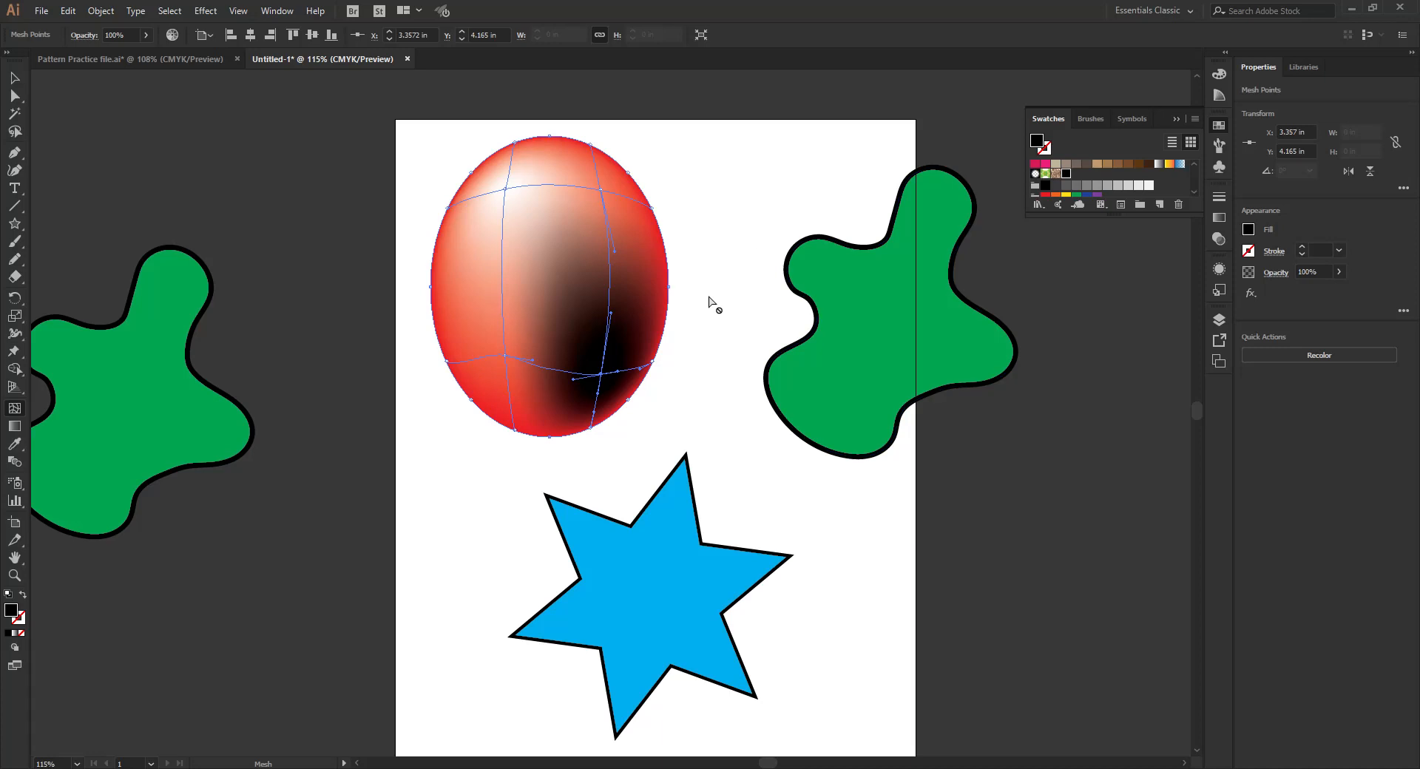
click(14, 78)
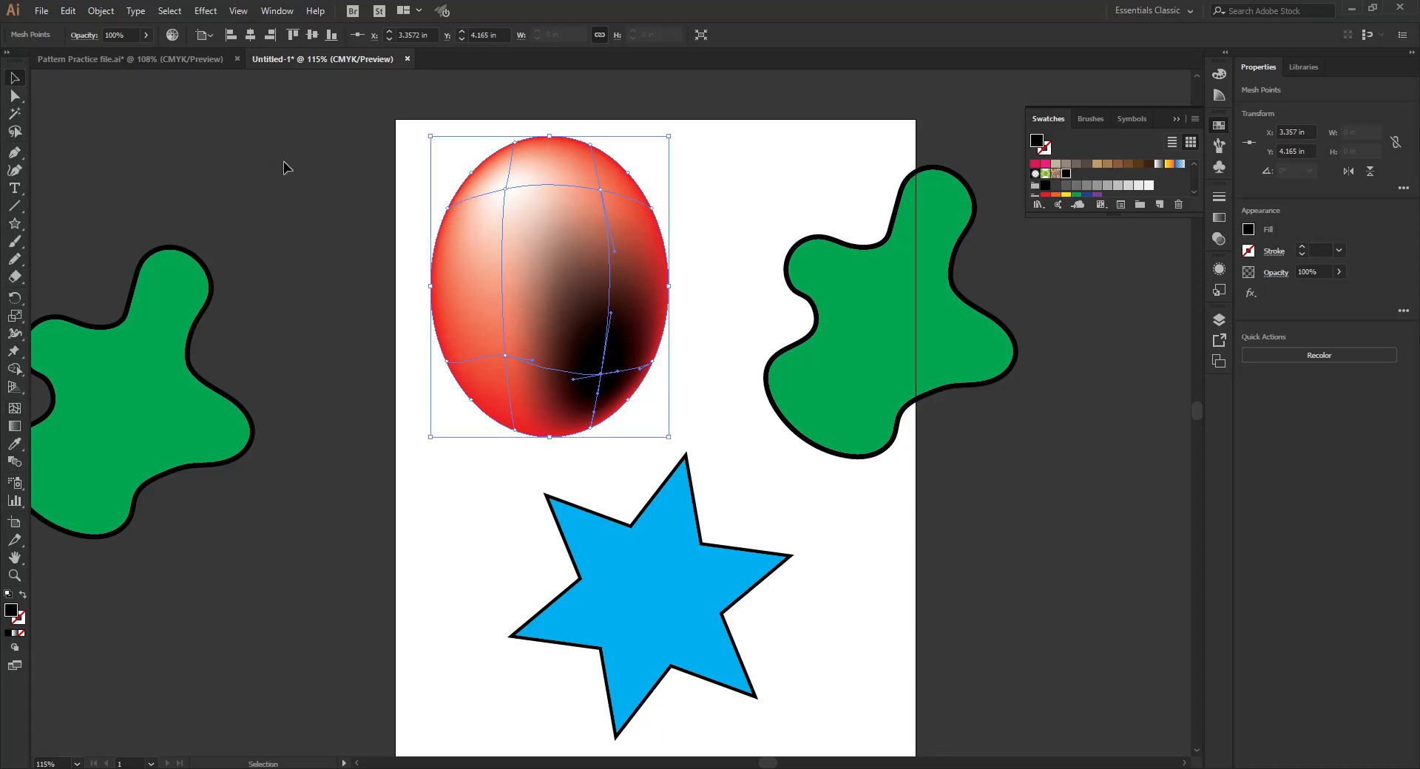
click(275, 159)
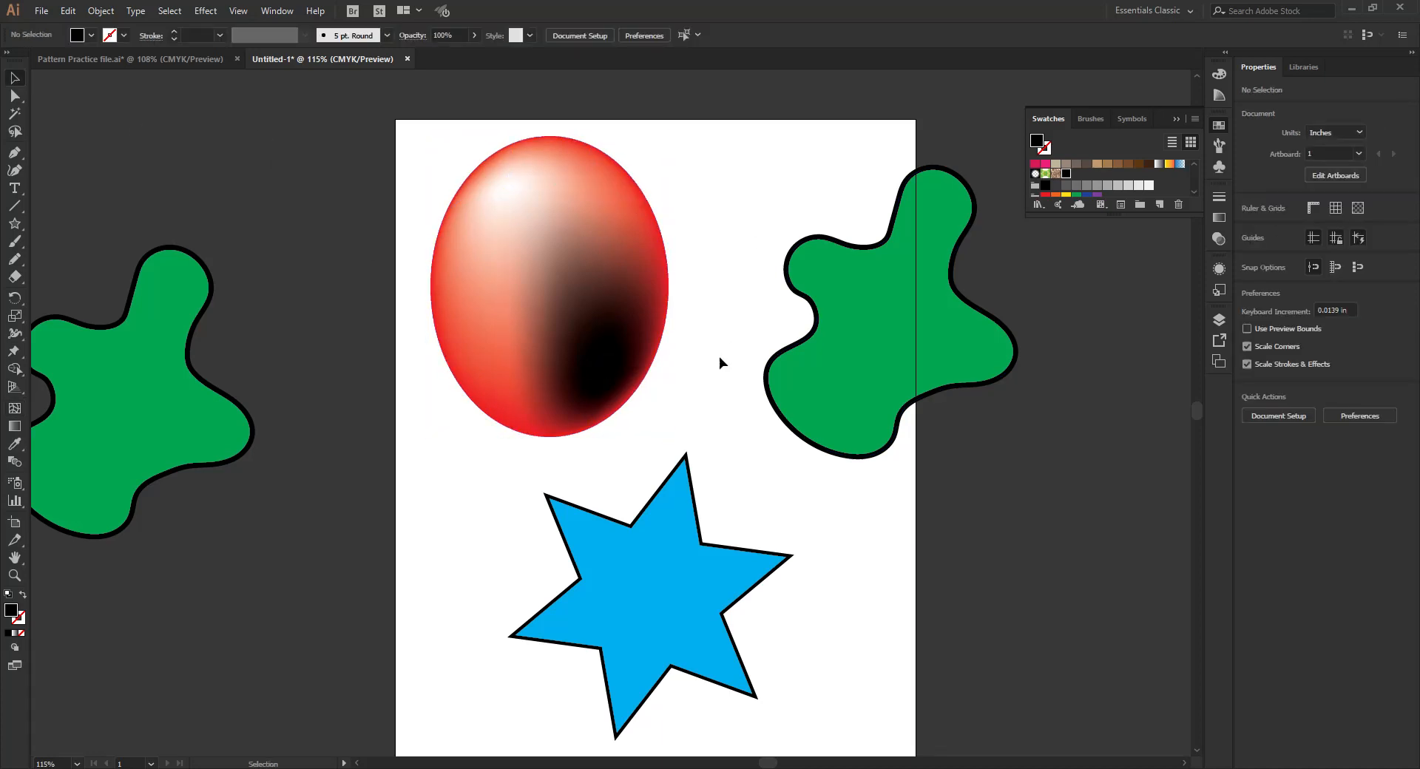
- Draw a diagonal line about 1.4 by 2 in from above the artboard to the ellipse's highlight with a 0.25 pt stroke
scroll(685, 268, up, 3)
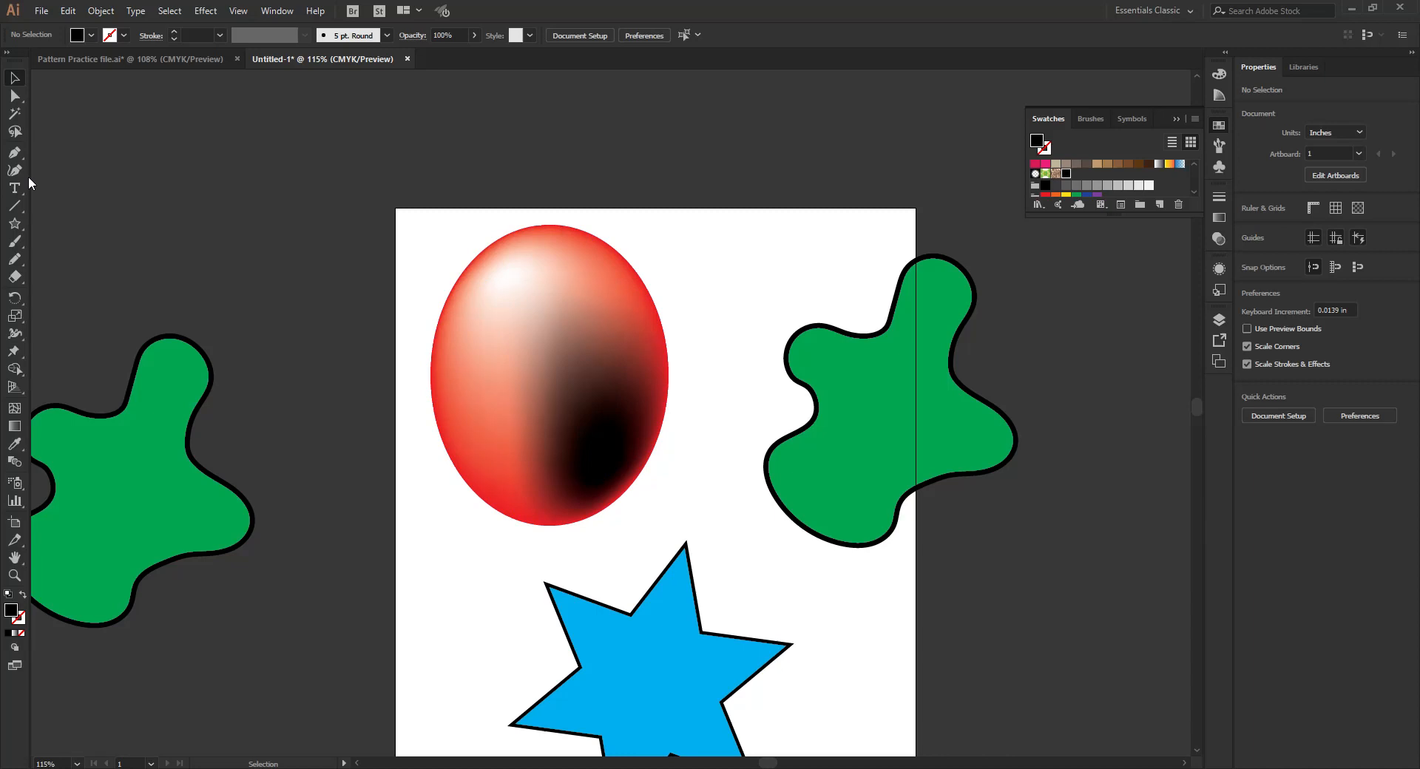
click(14, 206)
drag(435, 166, 523, 288)
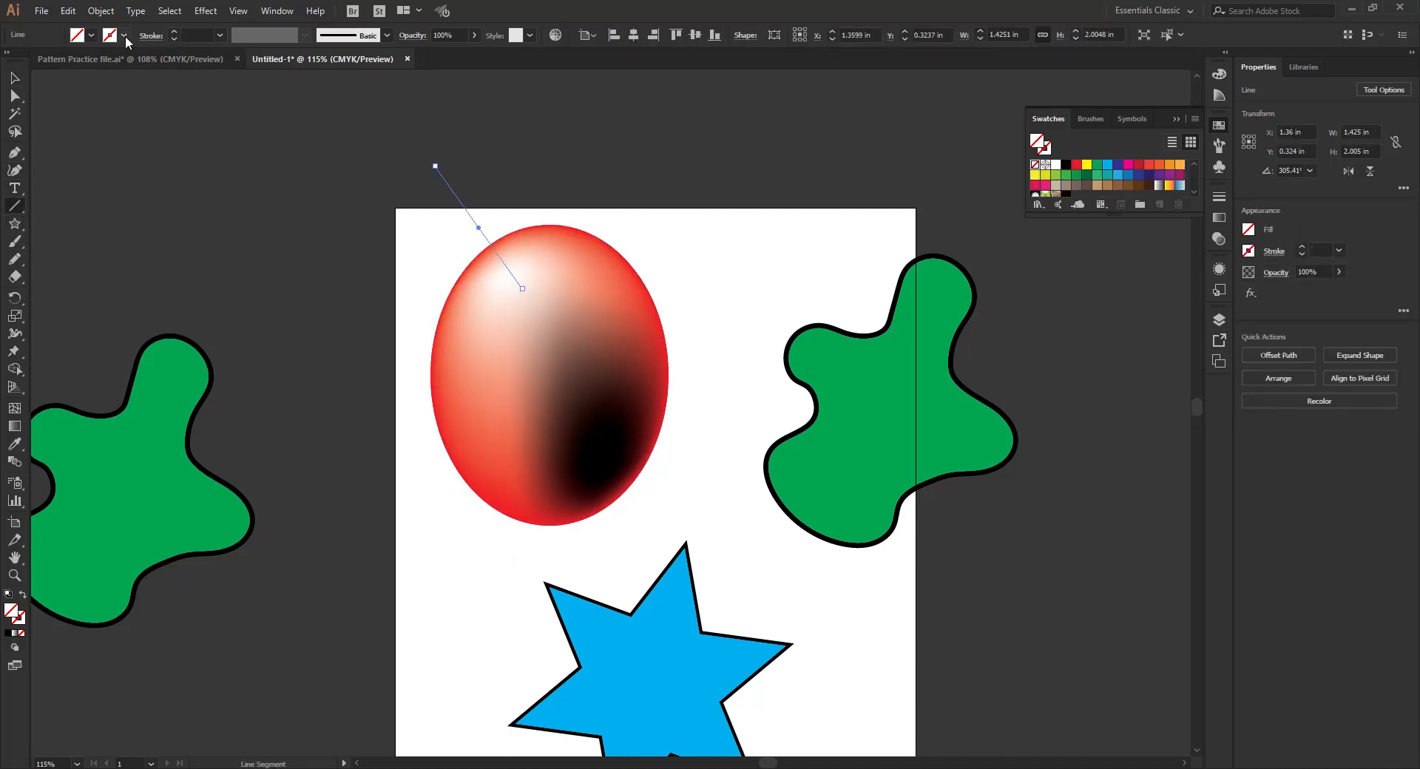
click(174, 32)
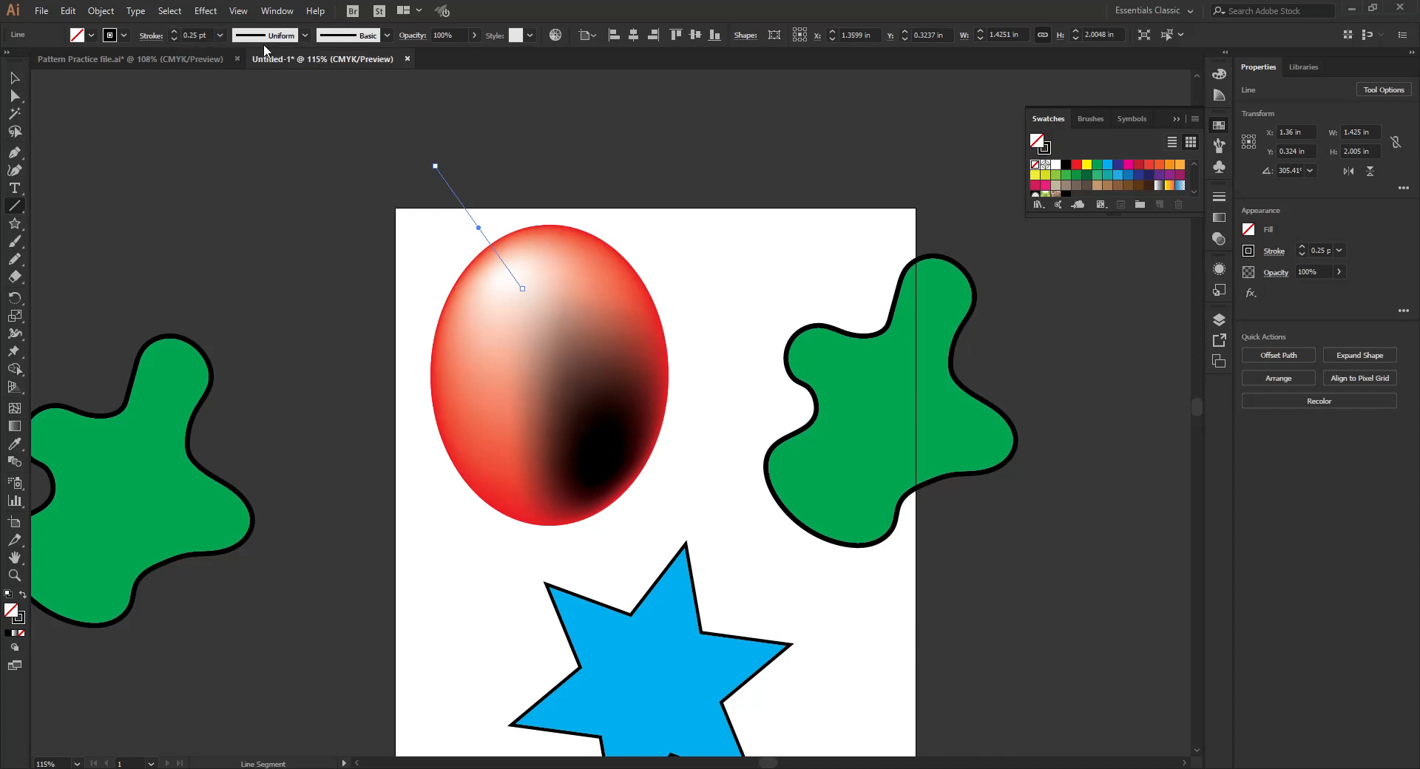
- Apply the Arrow 1.07 brush from the Arrows_Standard library to the diagonal line
click(361, 38)
click(251, 152)
mouse_move(279, 194)
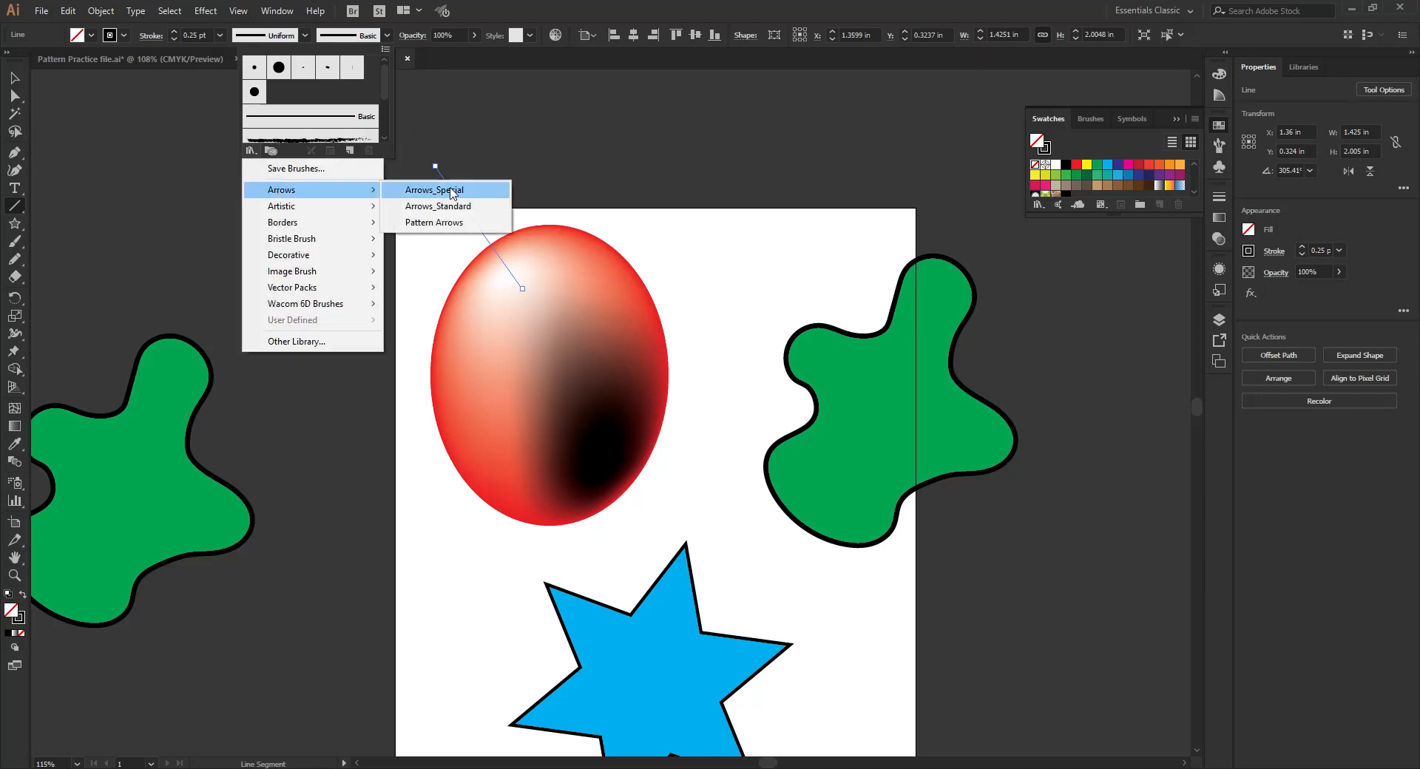
click(438, 207)
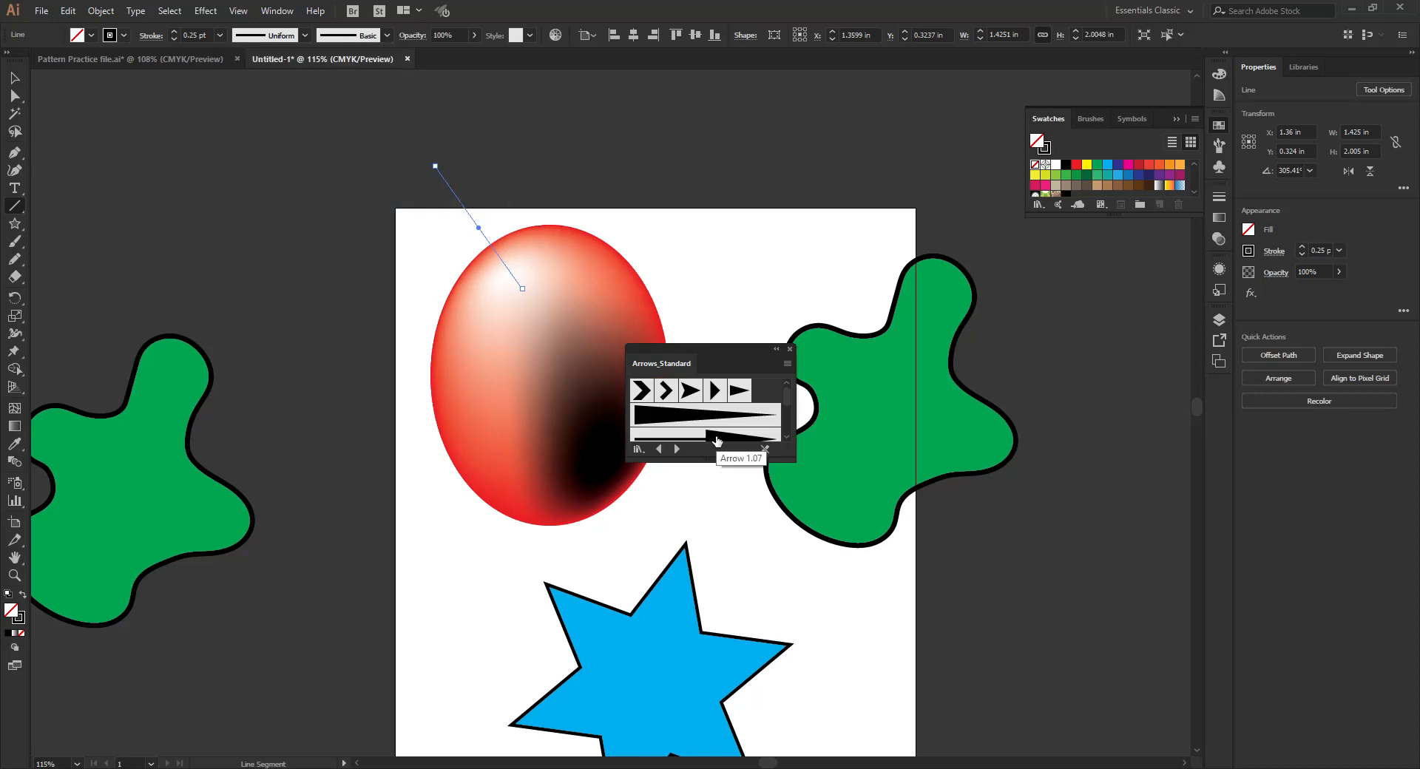
click(720, 437)
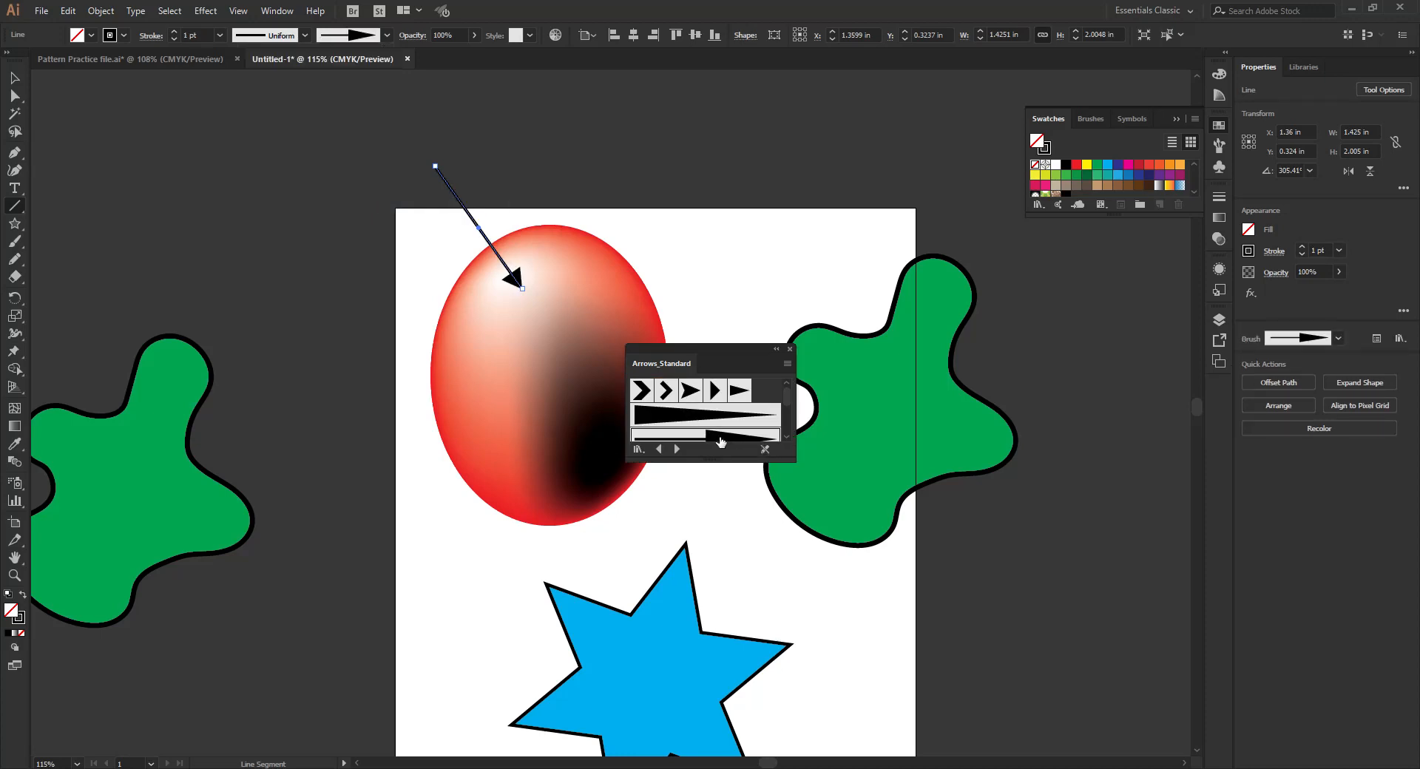
- Move the arrow about 0.18 in left and 0.05 in up onto the highlight, and close the Arrows_Standard brush library
click(17, 78)
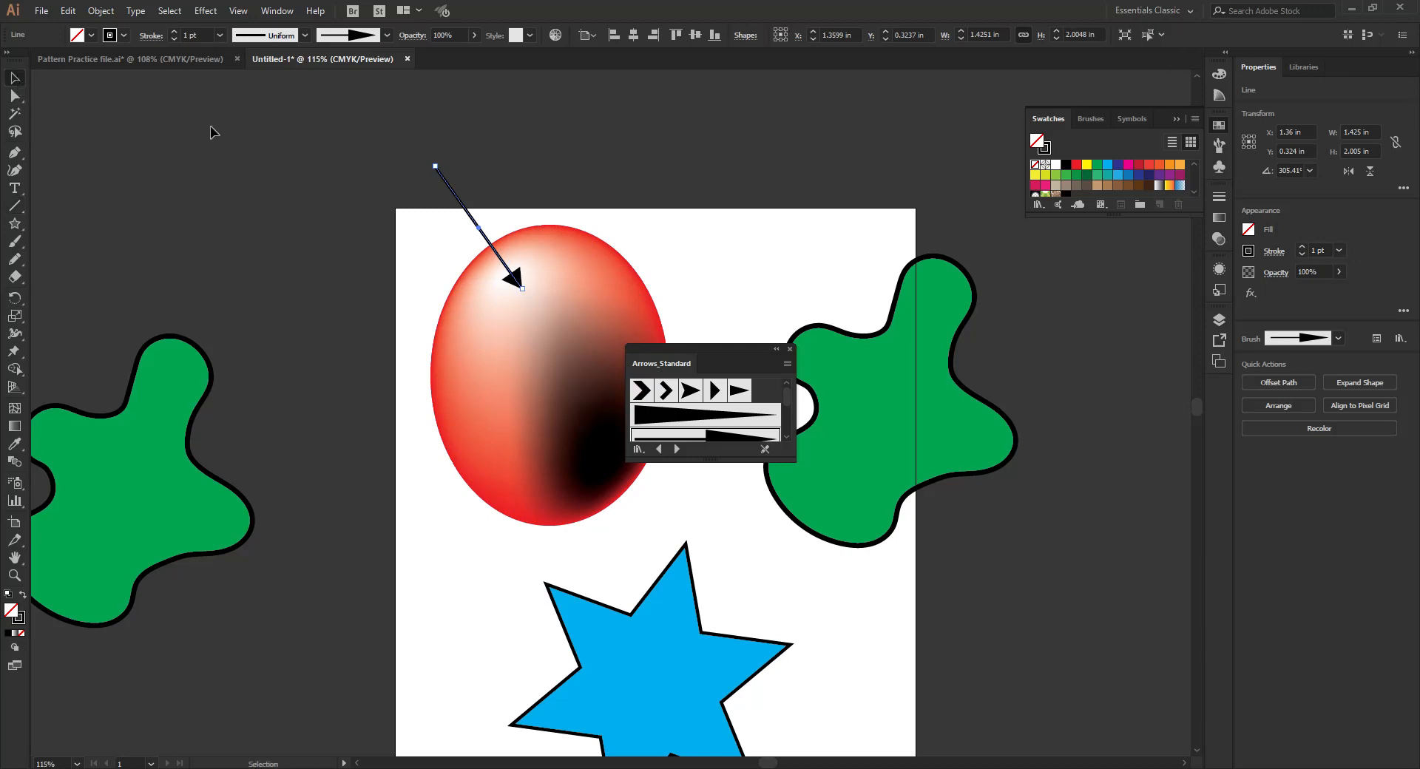
click(211, 127)
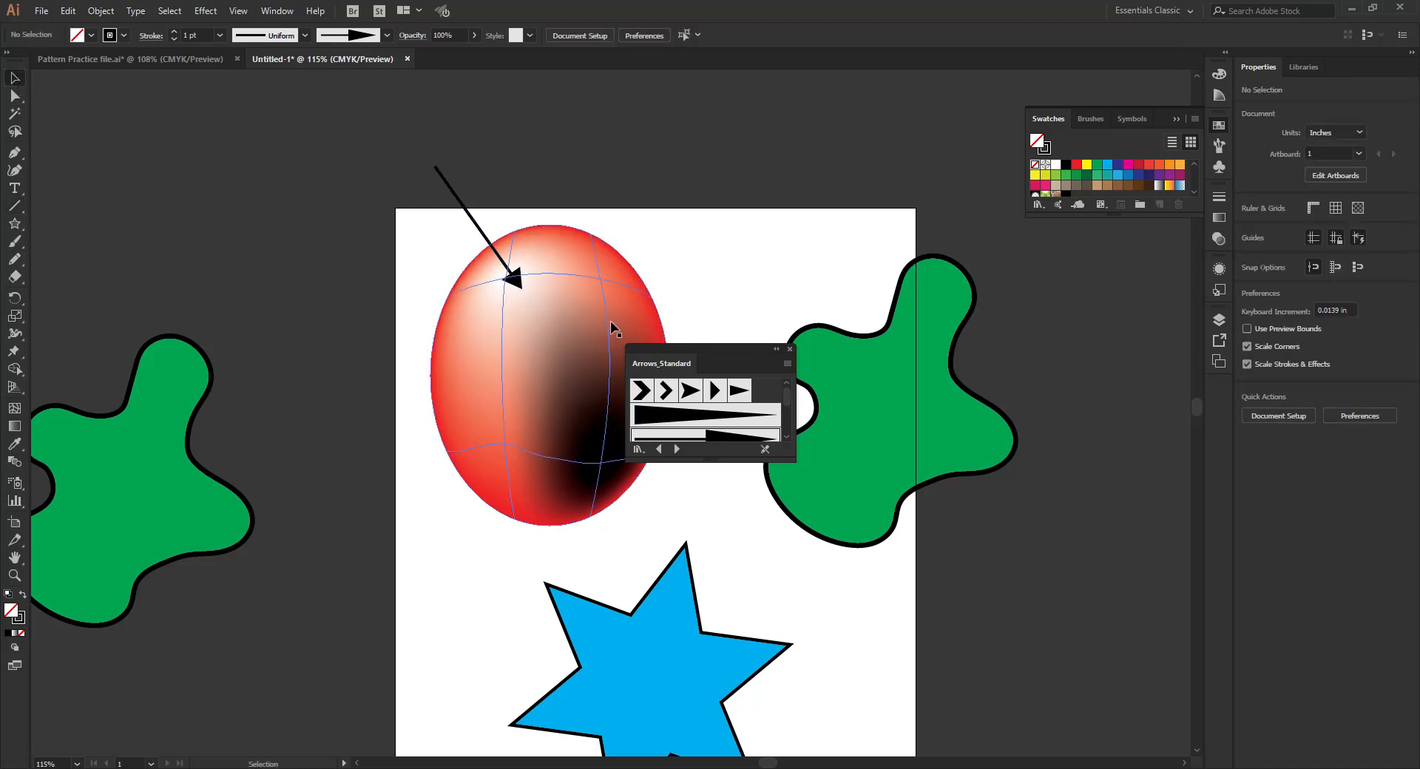
click(512, 284)
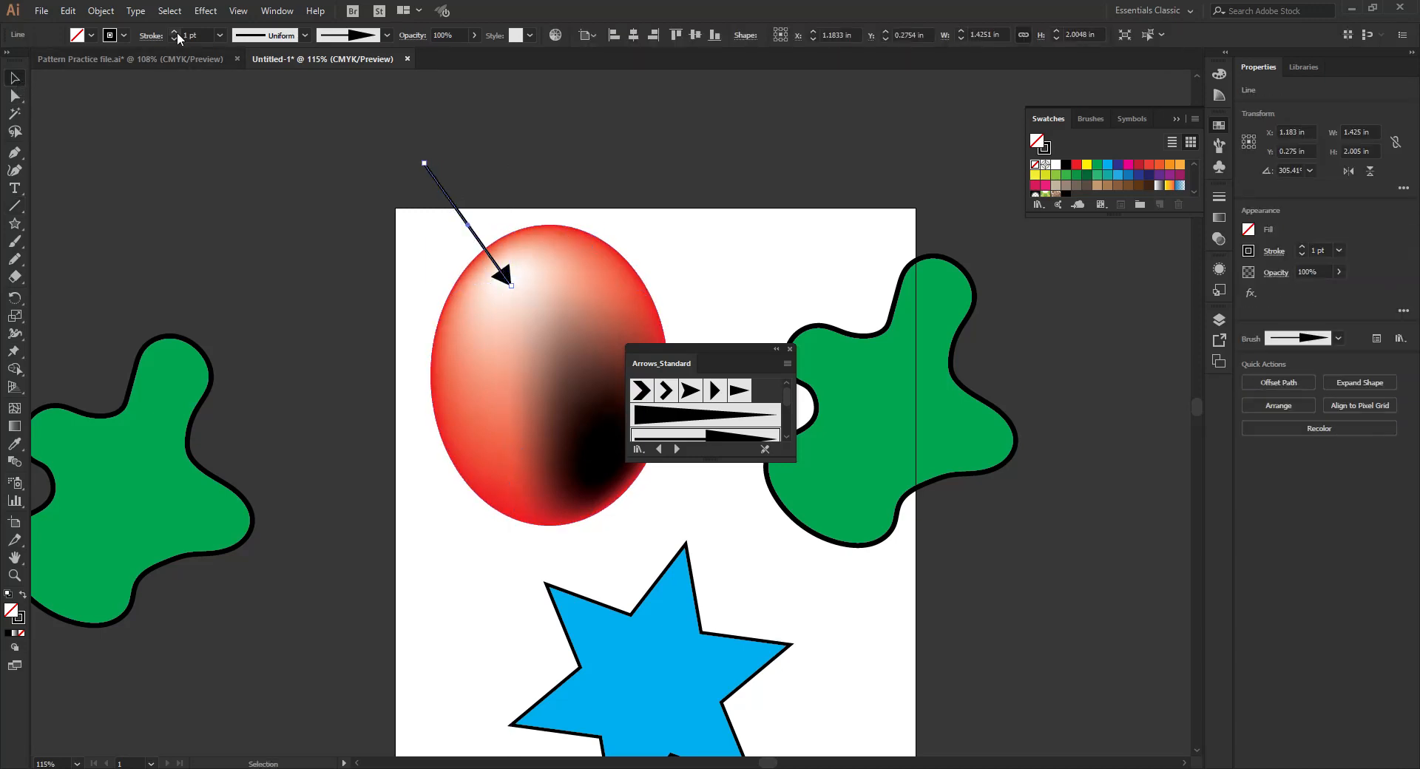
click(736, 334)
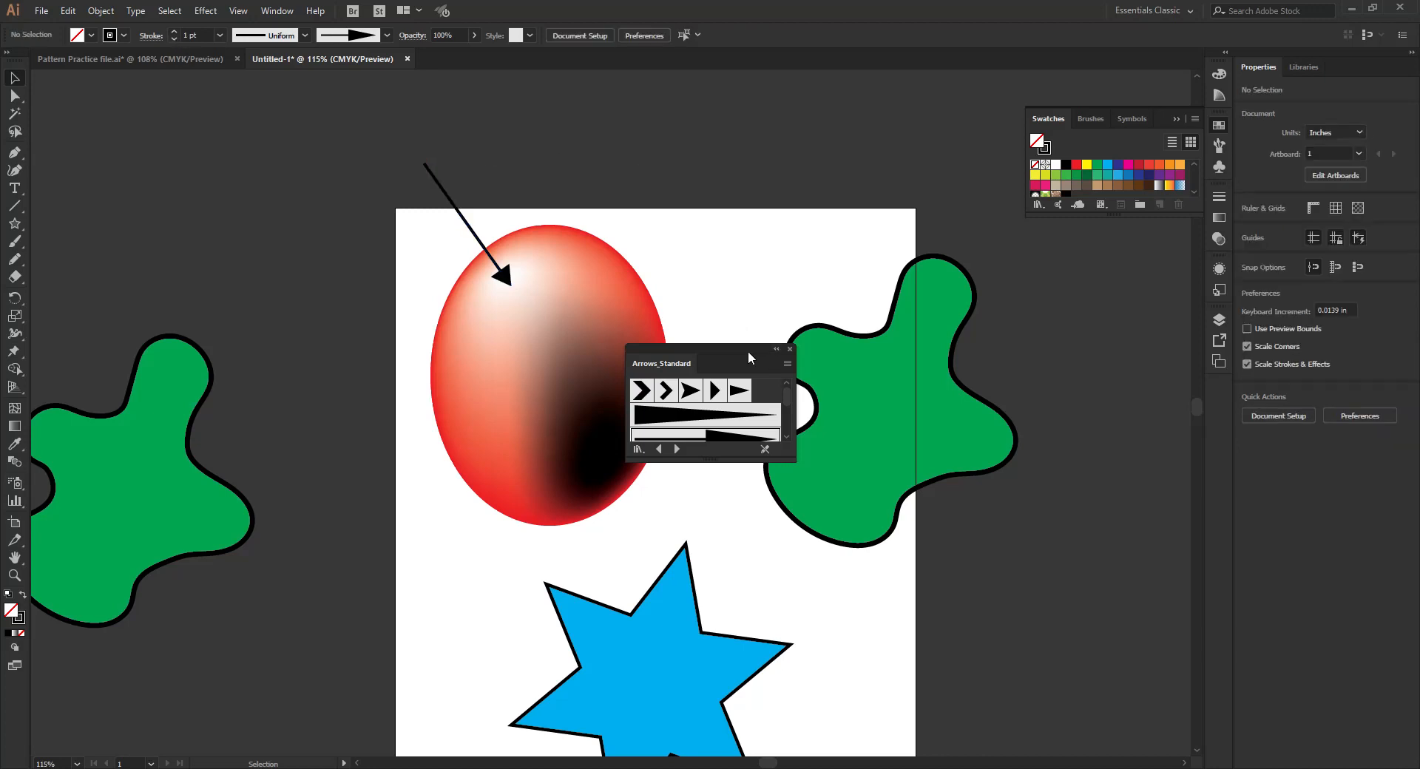
click(789, 348)
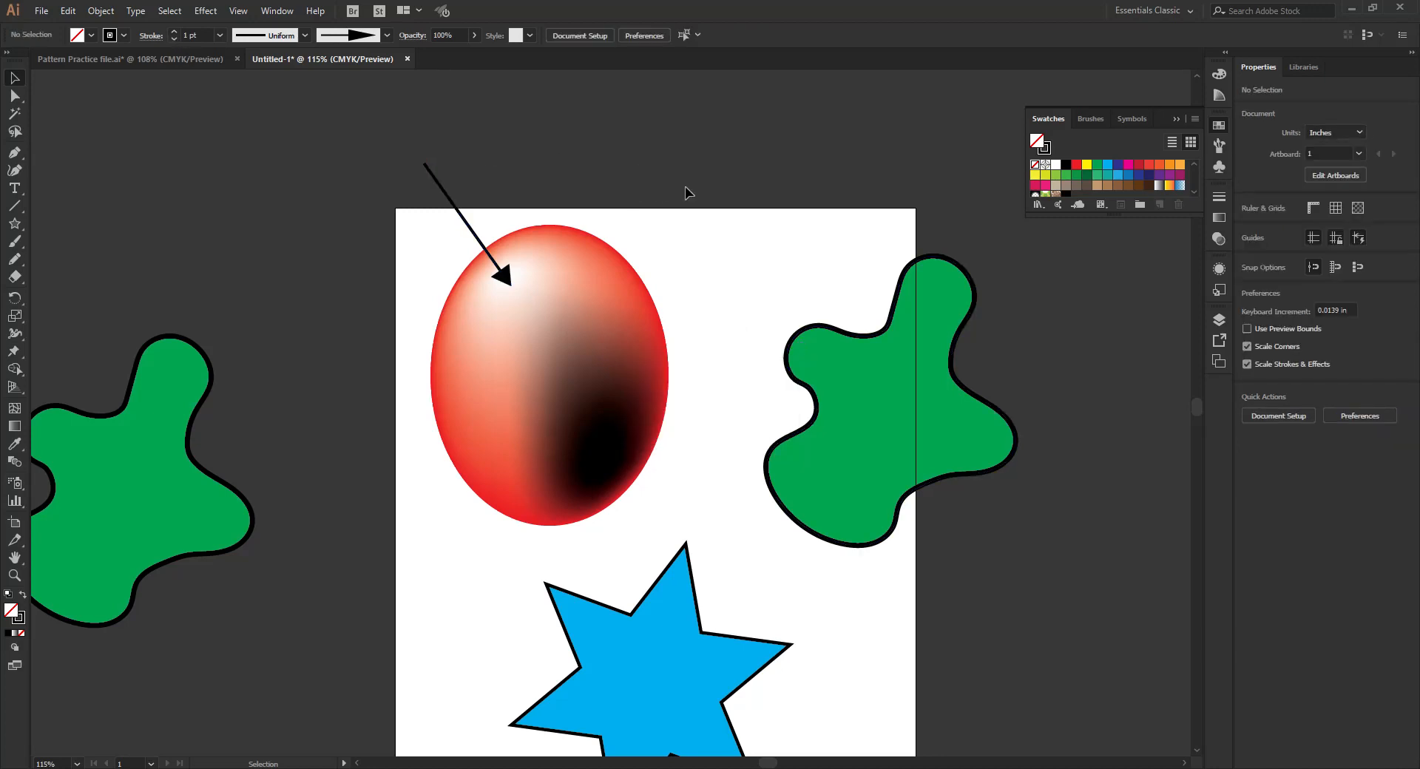
- Add a gradient mesh point in the upper-left lobe of the green blob on the artboard's edge and colour it yellow
scroll(727, 540, down, 1)
click(883, 443)
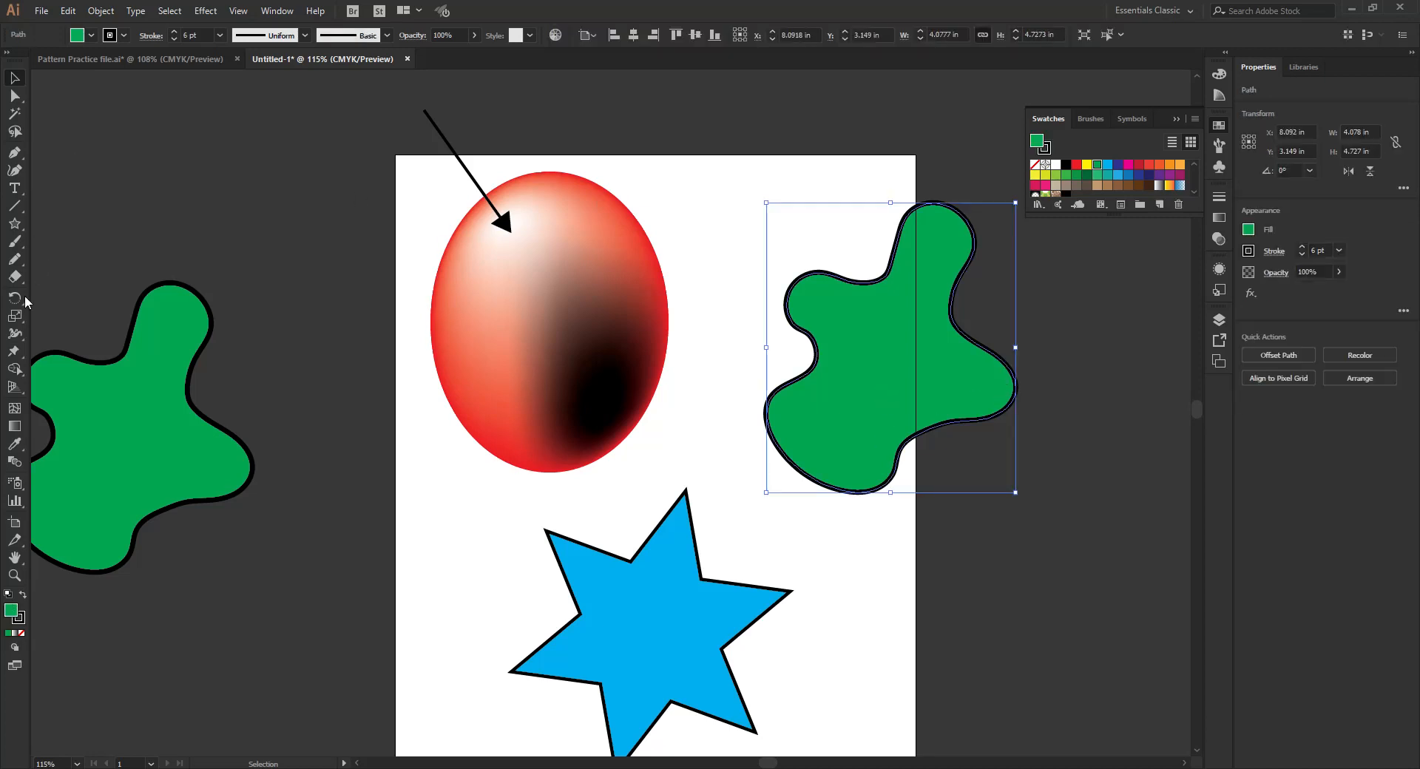
key(u)
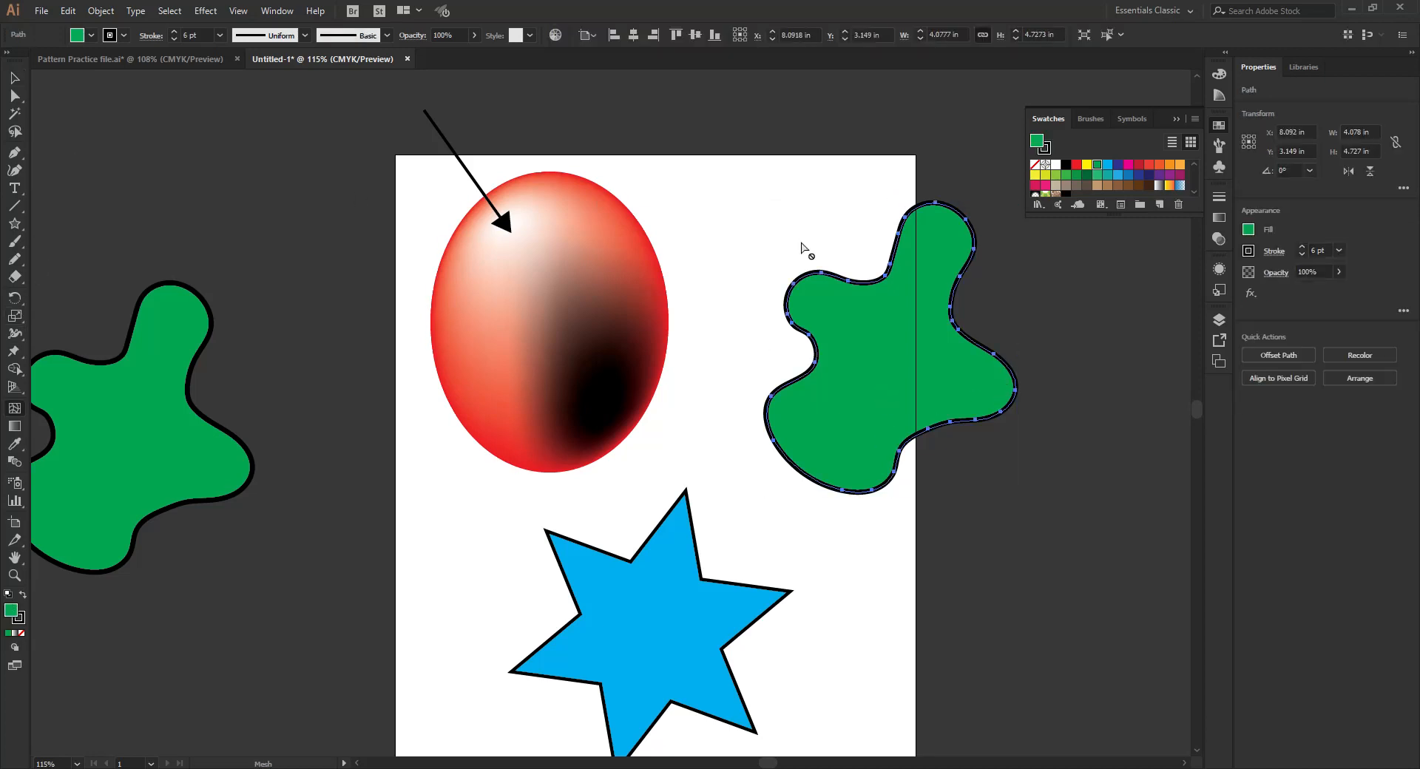
click(836, 303)
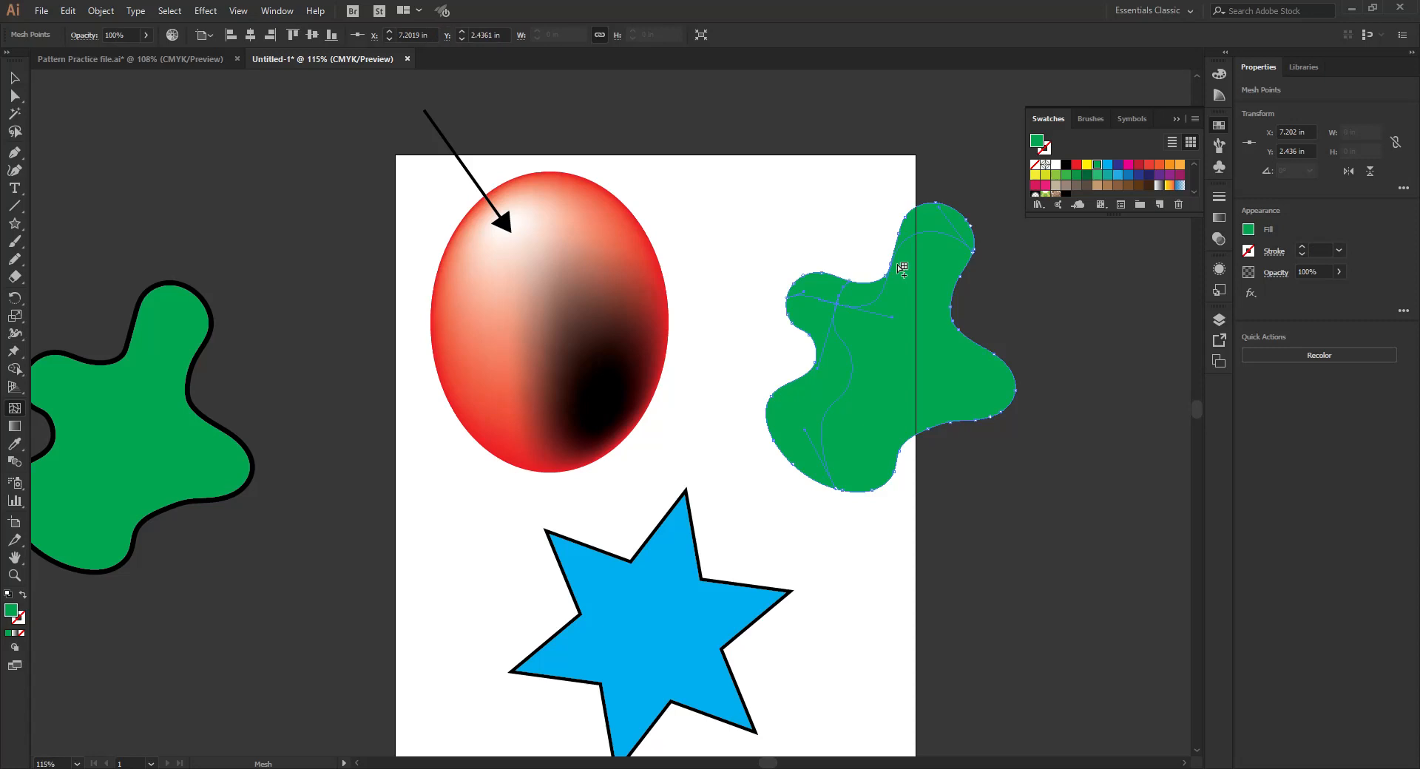
click(1084, 165)
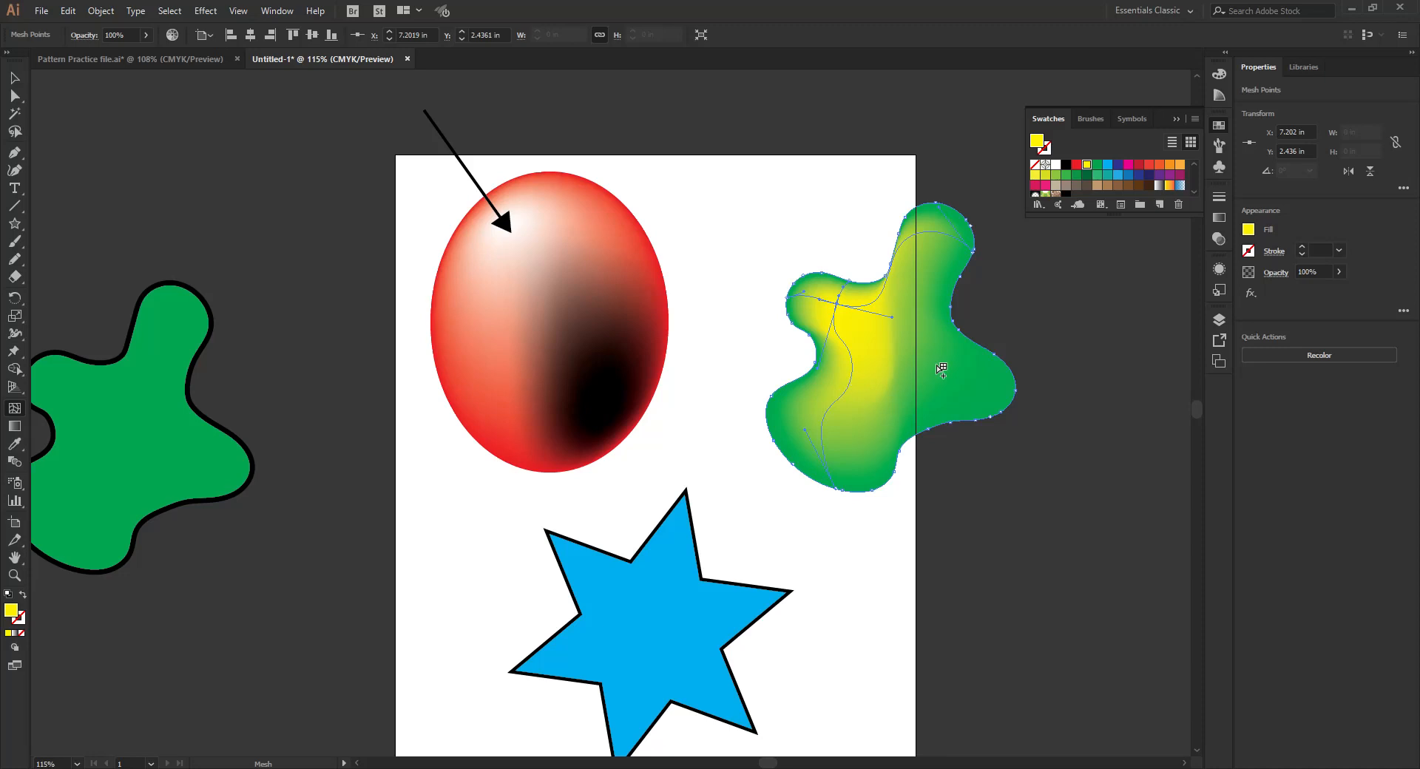
- Add a dark green mesh point at the base of the blob's right lobe and a yellow one farther out along it
click(959, 380)
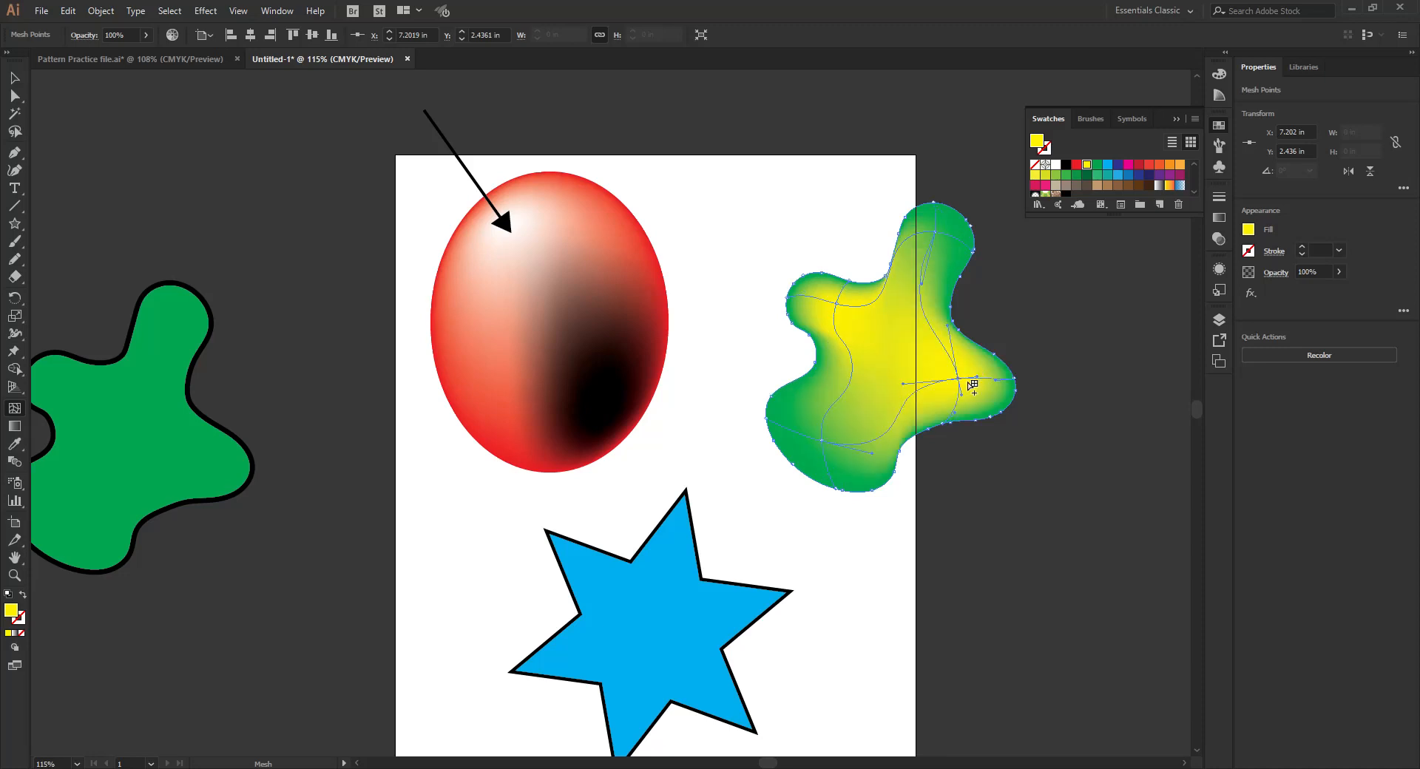
click(1087, 176)
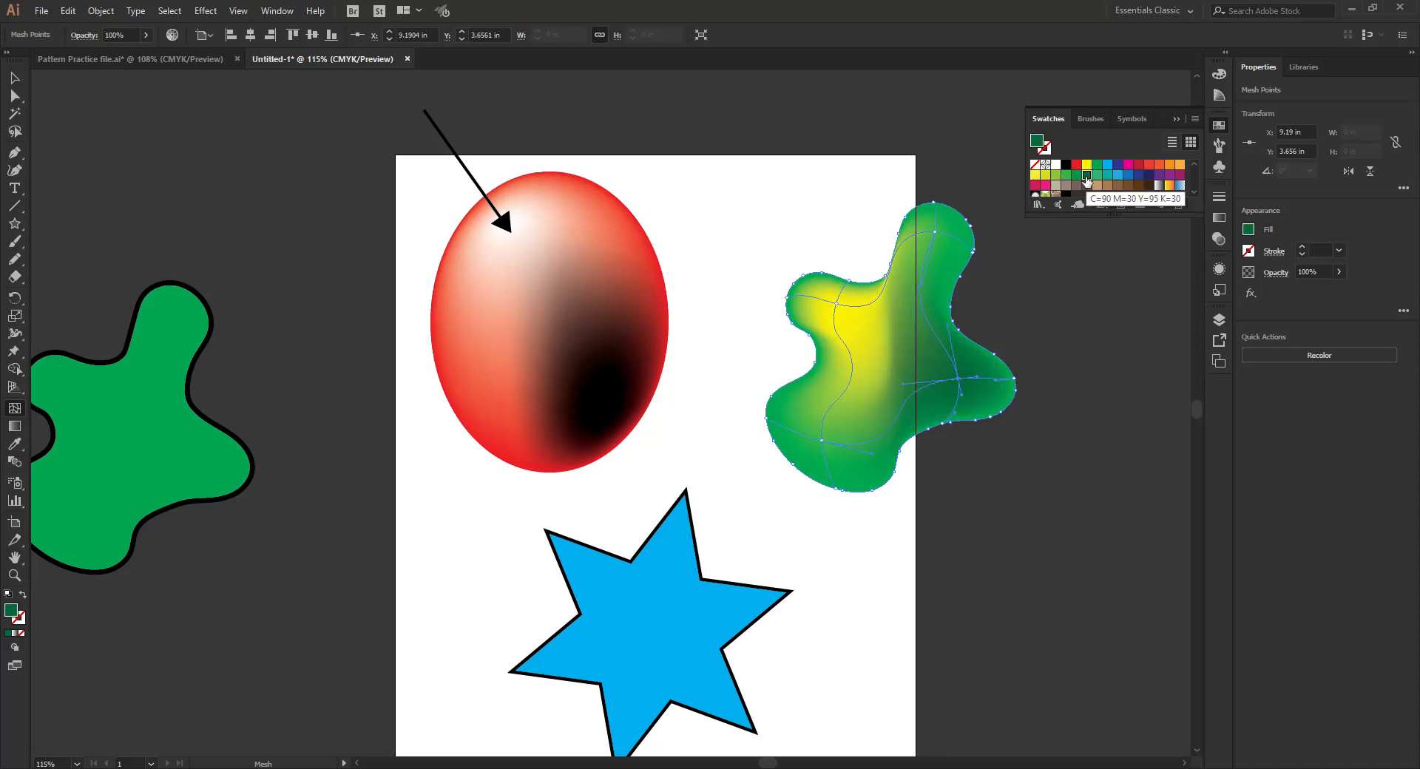
click(988, 379)
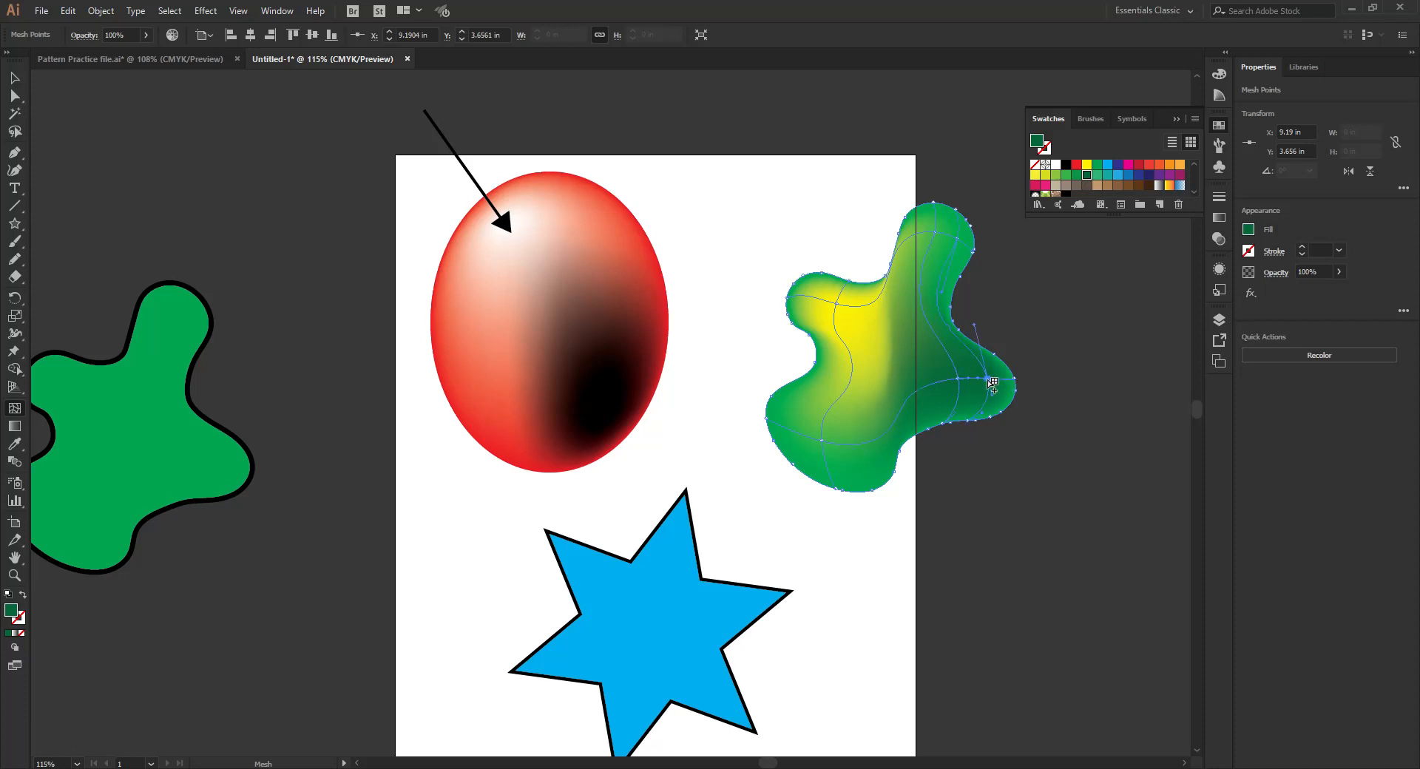
click(1087, 164)
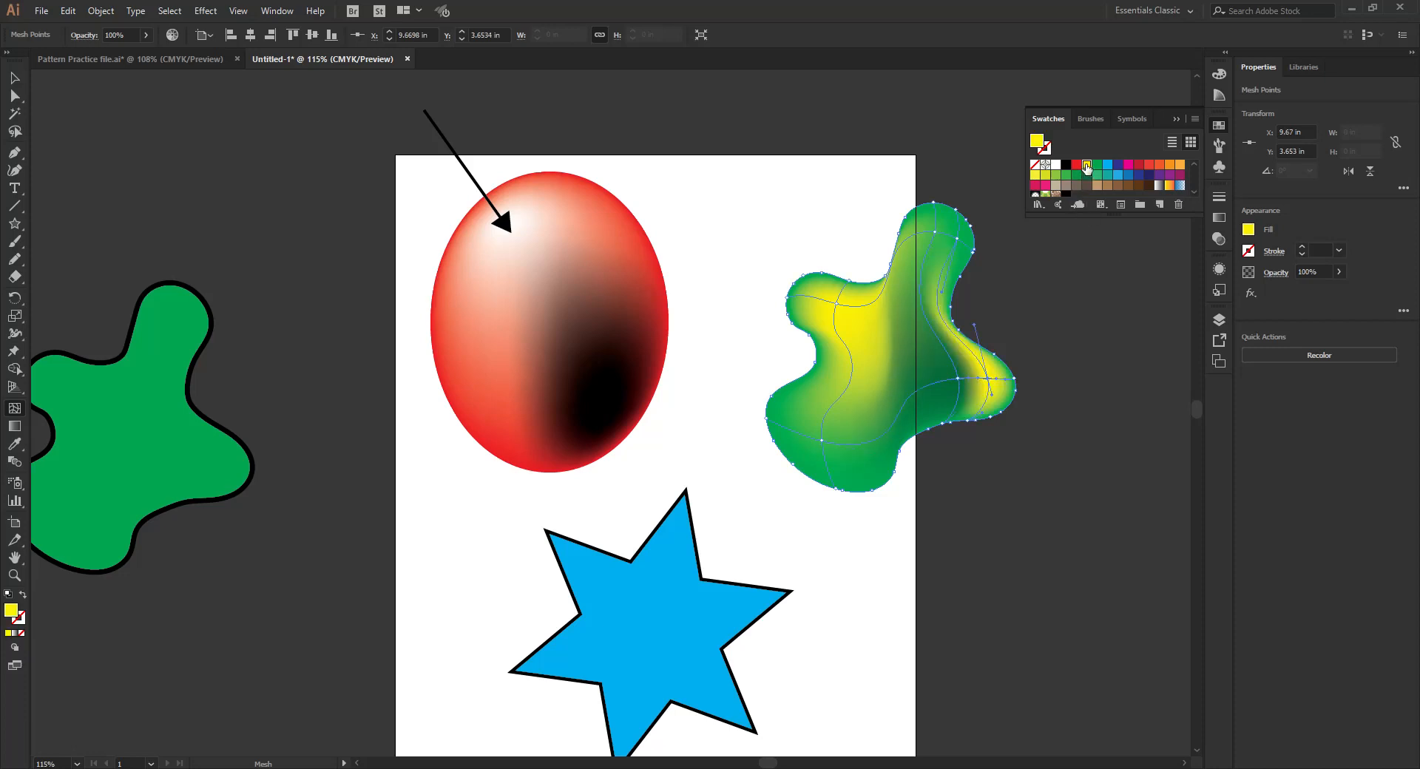
- Add dark green mesh points near the right lobe's tip and at the blob's centre, moving the centre one about 0.22 in right and 0.28 in up
click(1001, 379)
click(1087, 175)
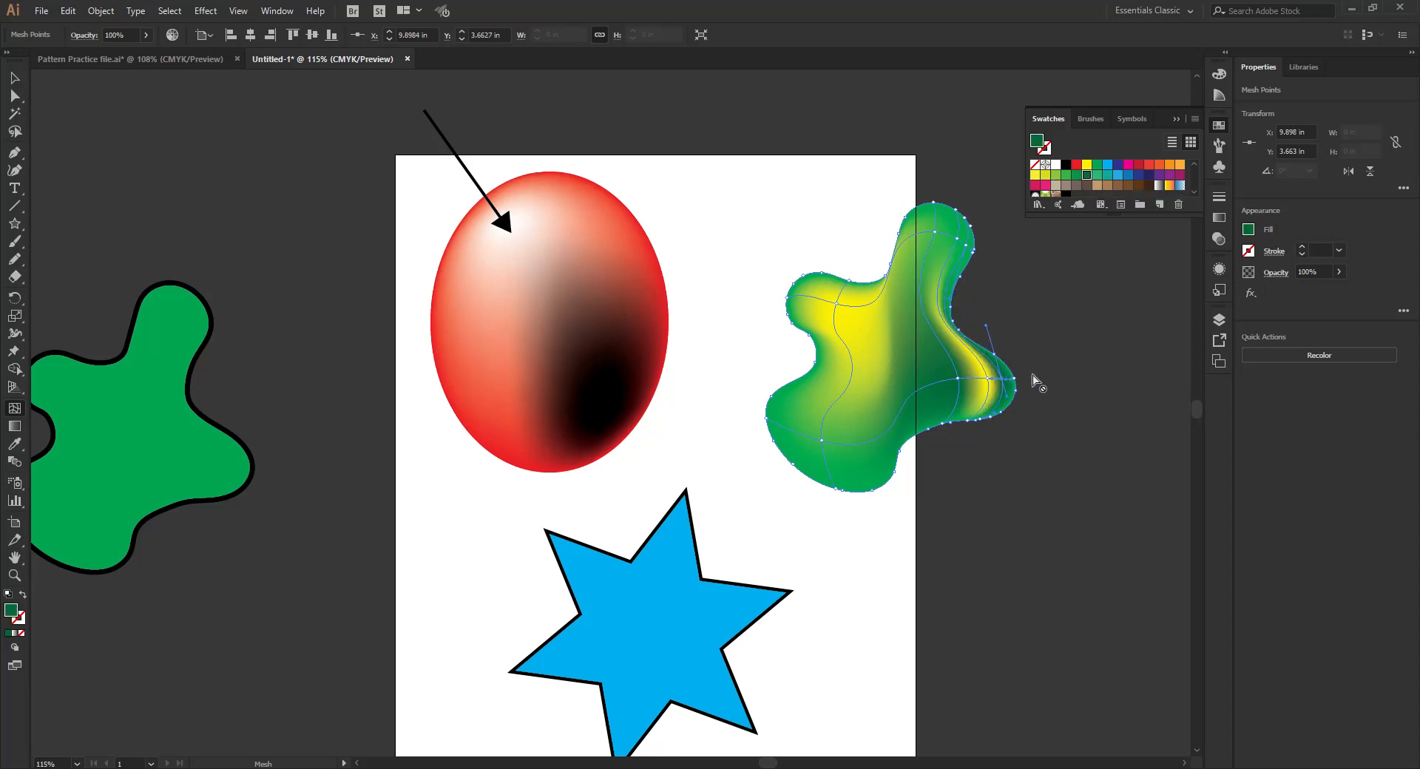
click(919, 369)
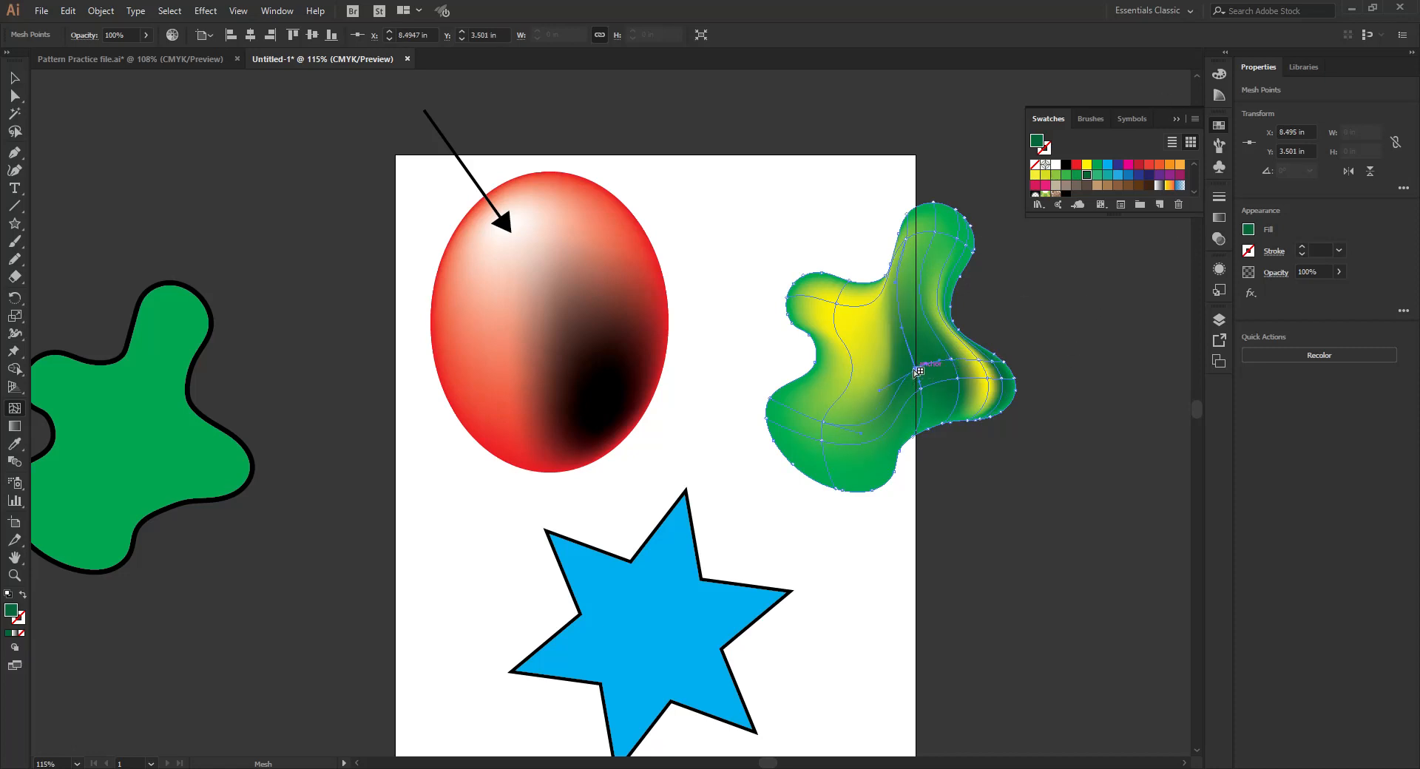
mouse_move(917, 369)
mouse_down()
mouse_move(887, 355)
mouse_move(930, 357)
mouse_up()
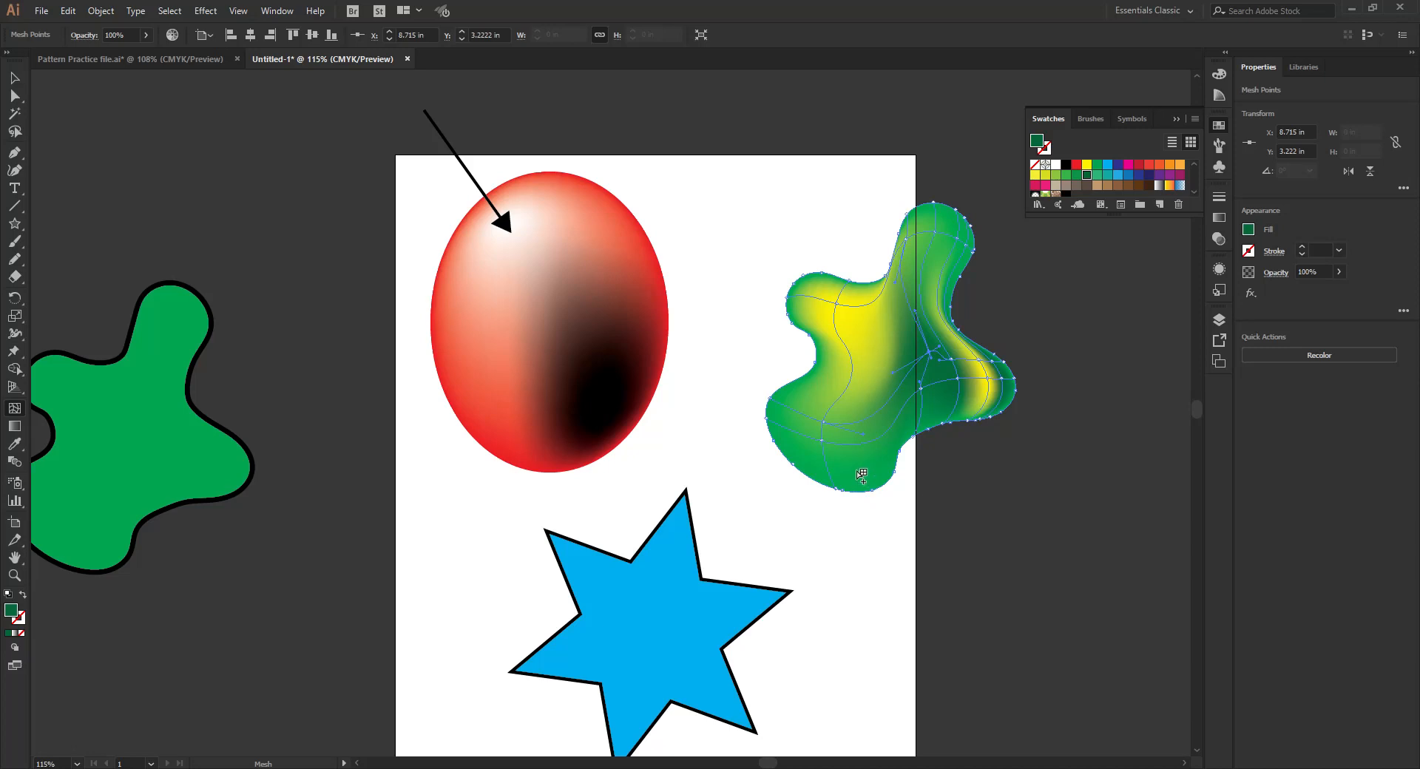
- Add a mesh point on the blob's bottom edge and colour it with the saved rich black swatch
click(878, 494)
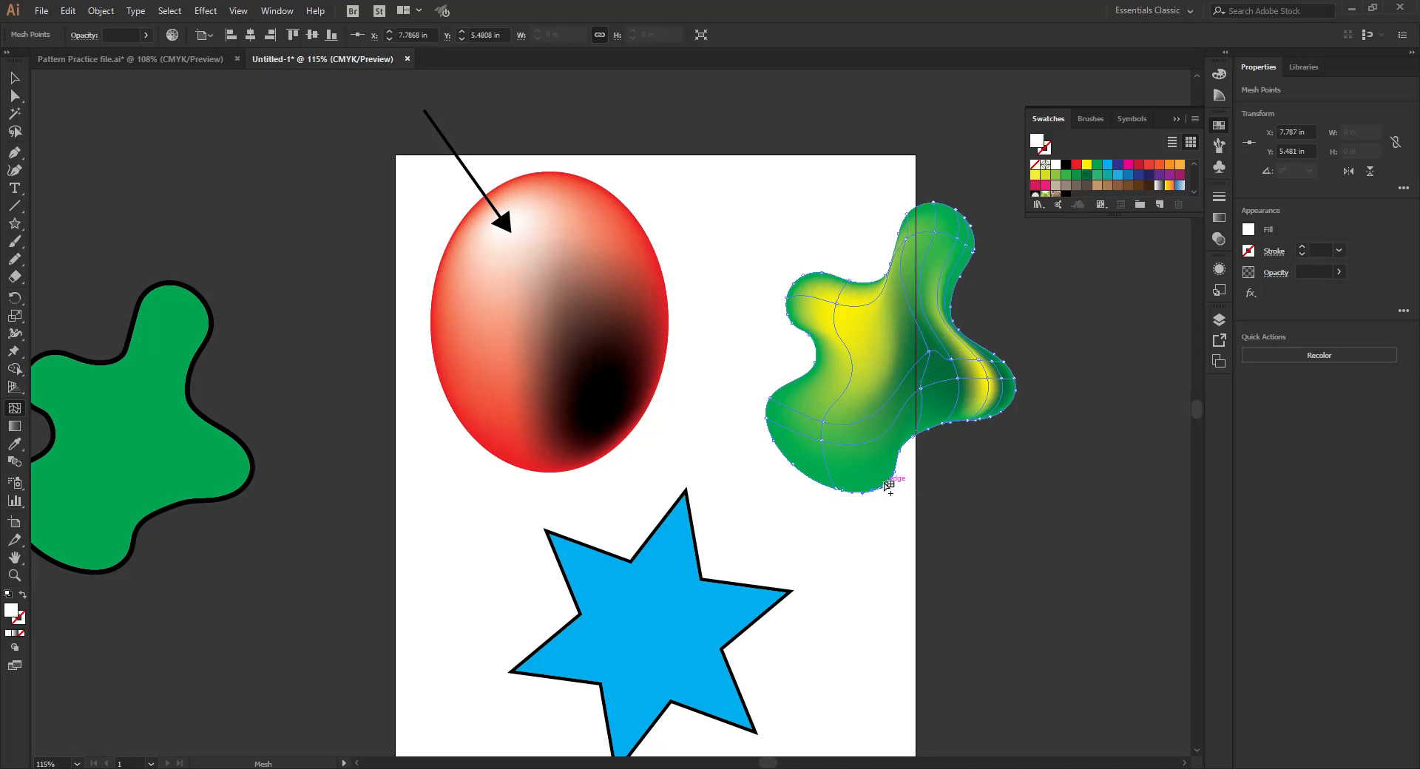
click(889, 485)
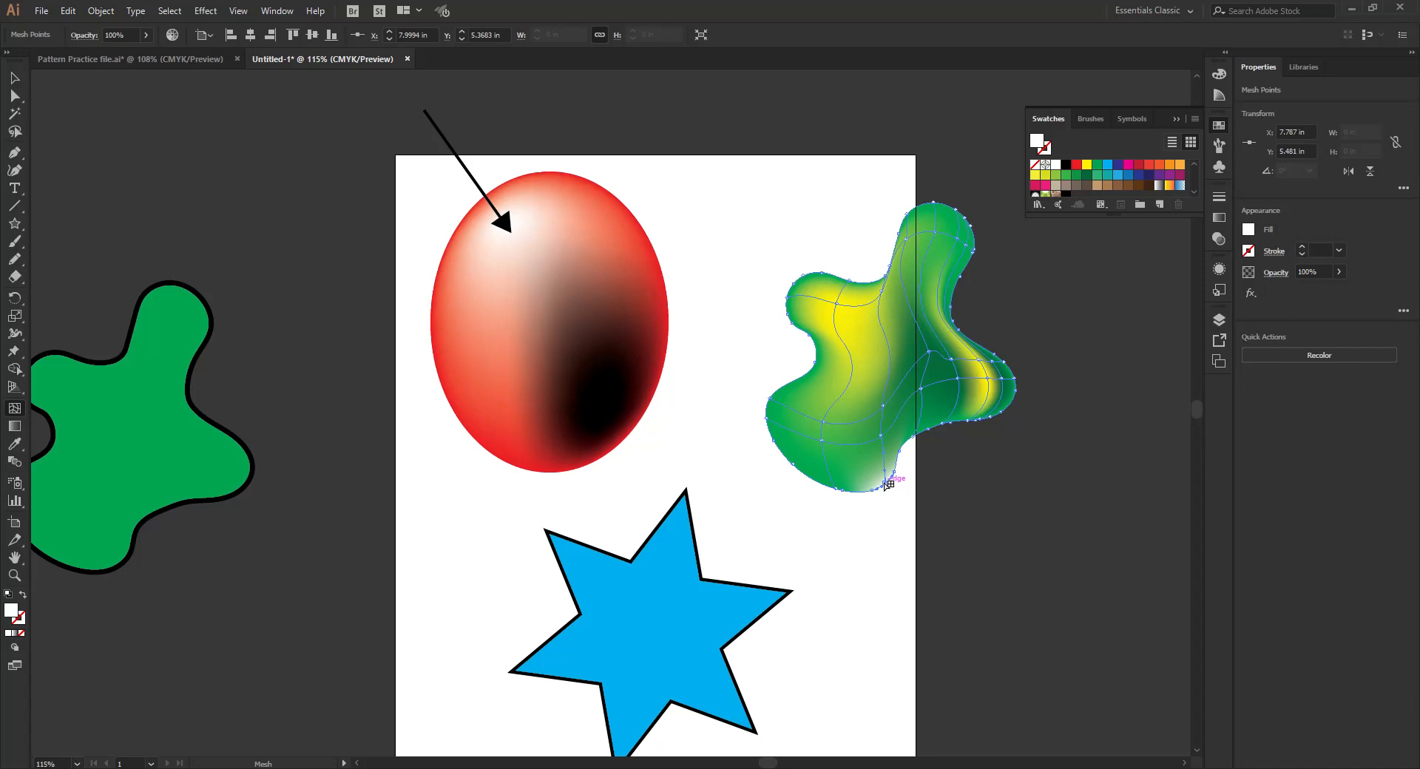
click(1068, 169)
scroll(1068, 173, down, 3)
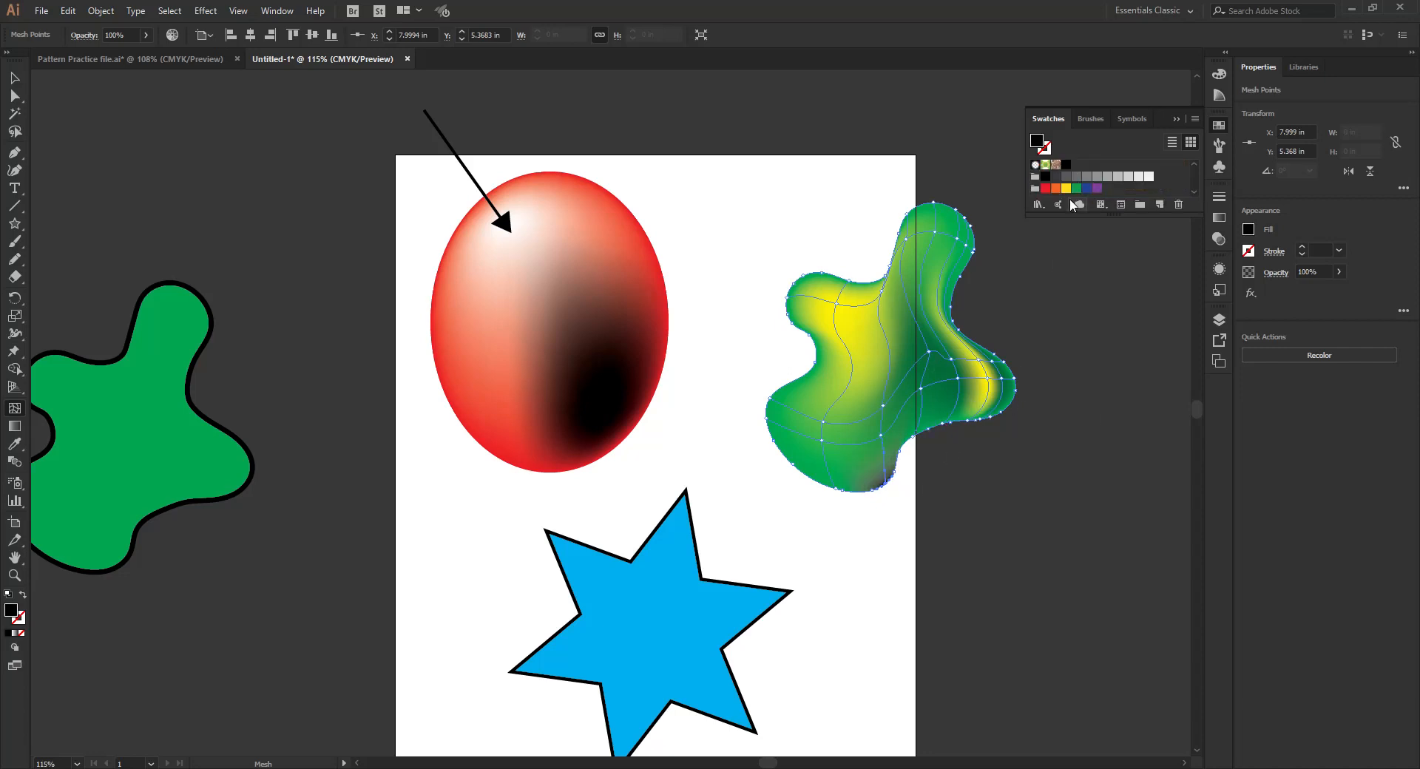
click(1068, 165)
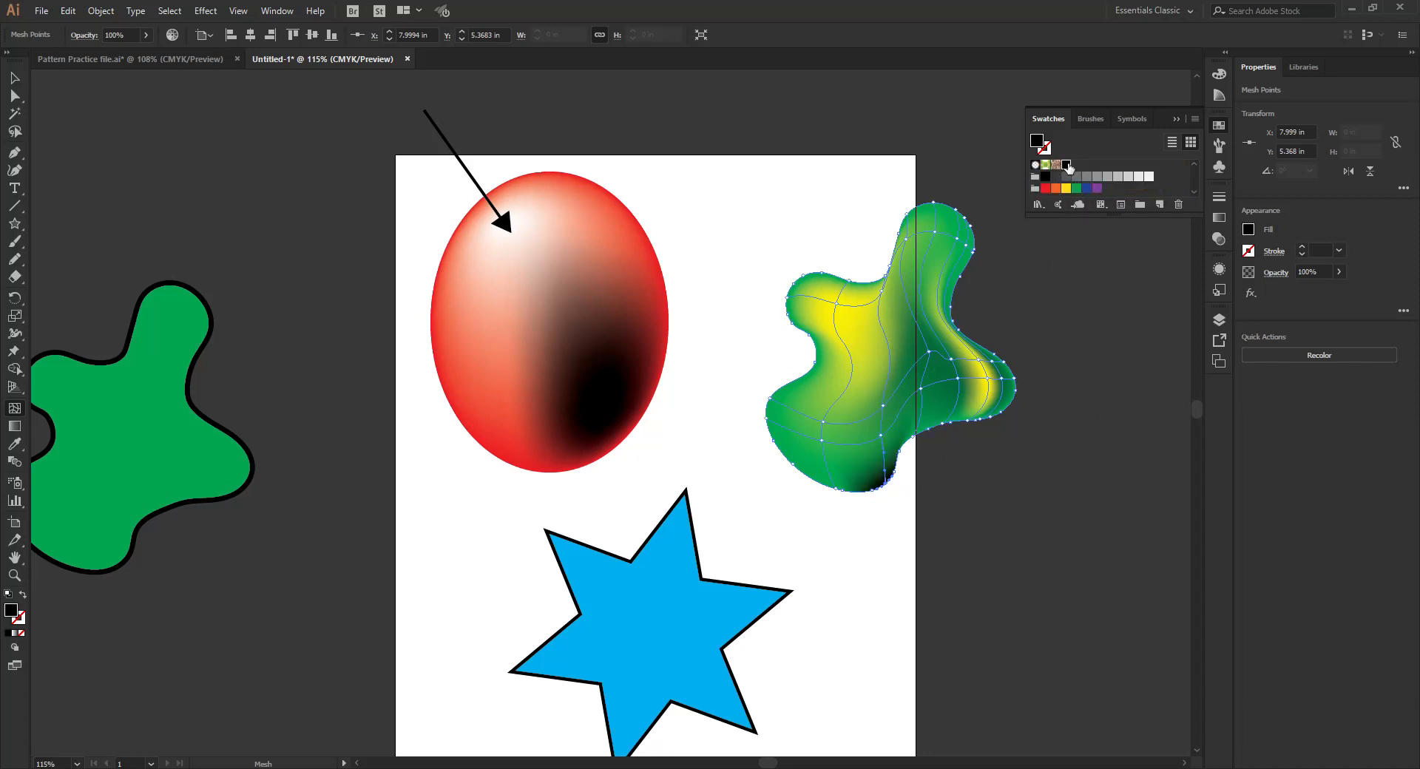
- Colour the mesh point in the blob's lower-left lobe blue
click(824, 441)
click(1078, 188)
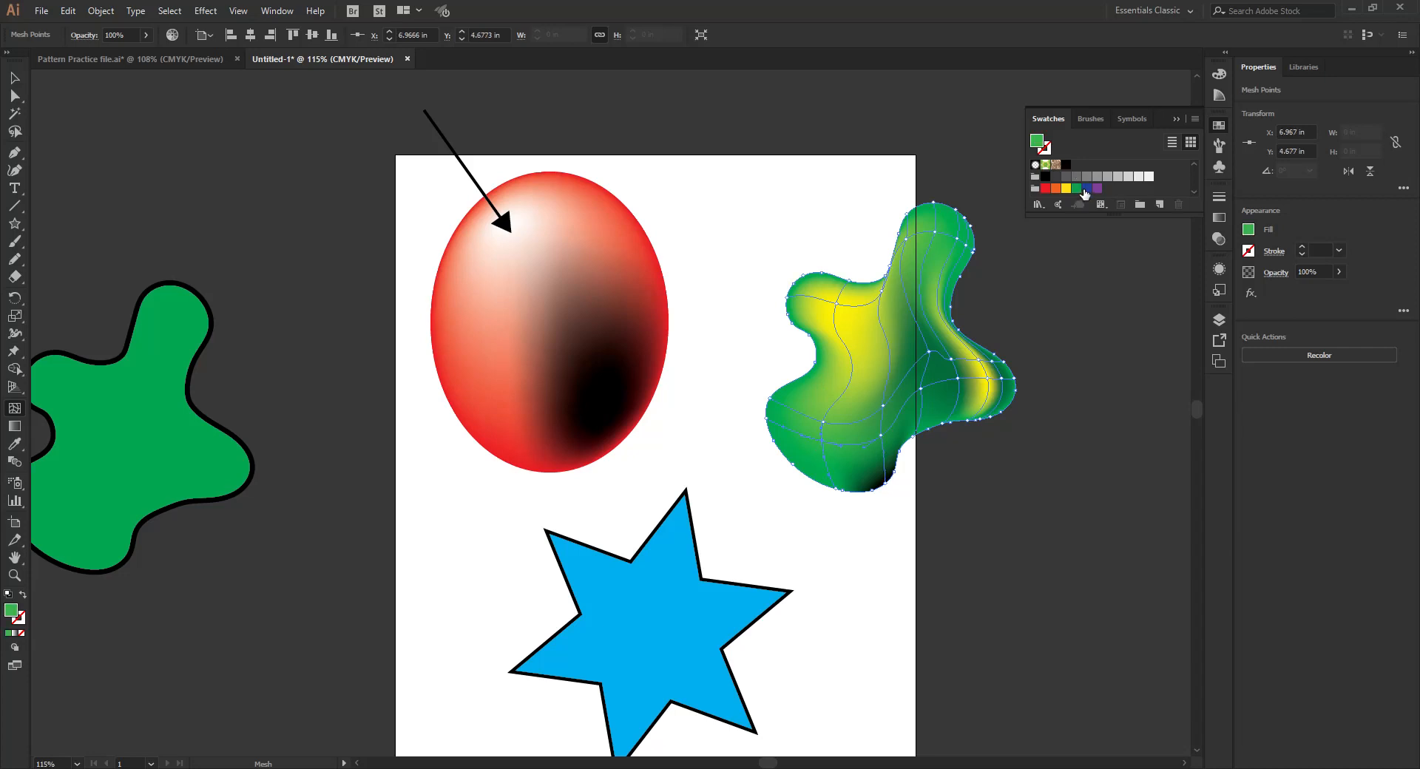
click(1086, 189)
- Try red, yellow and green on the mesh point in the blob's upper lobe, settle on blue, and deselect the blob
click(942, 235)
click(1045, 188)
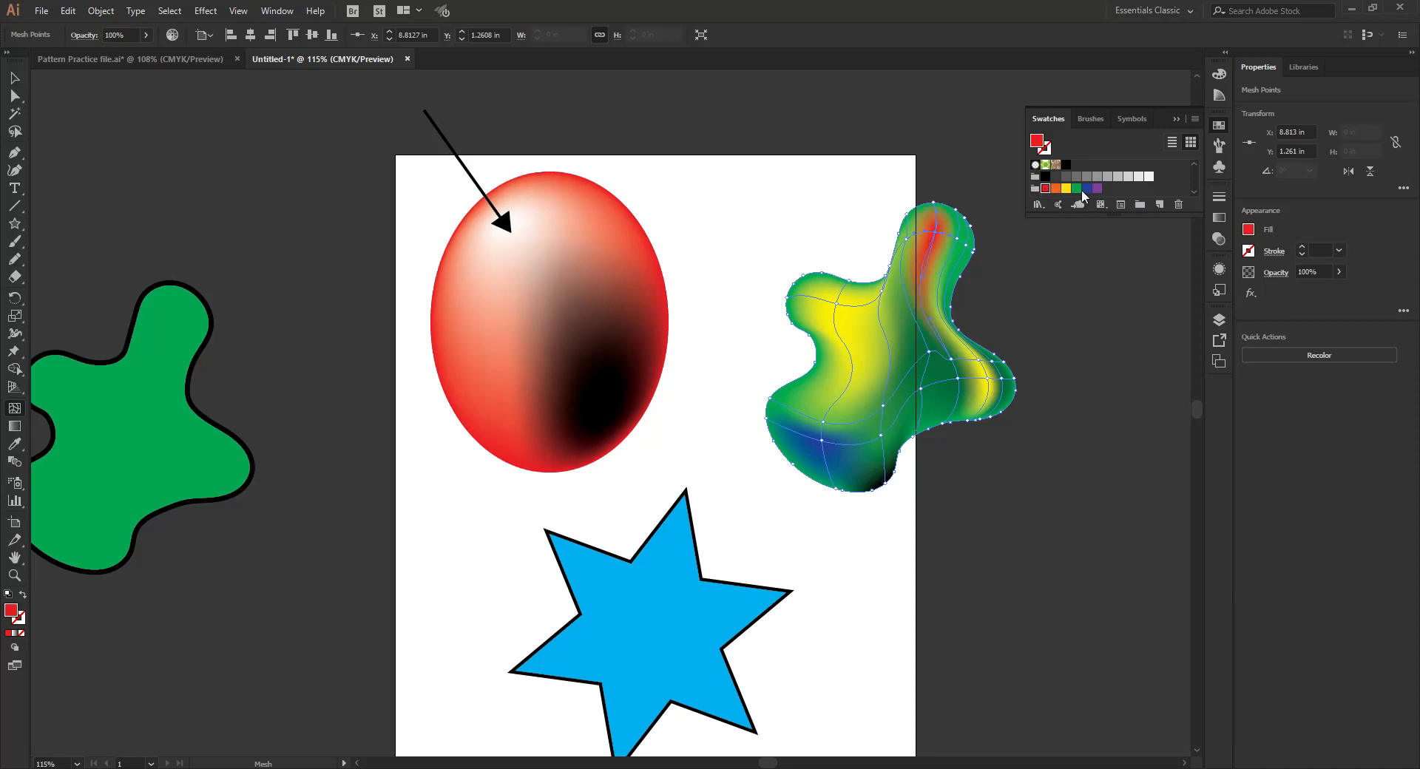
click(1066, 188)
click(1076, 188)
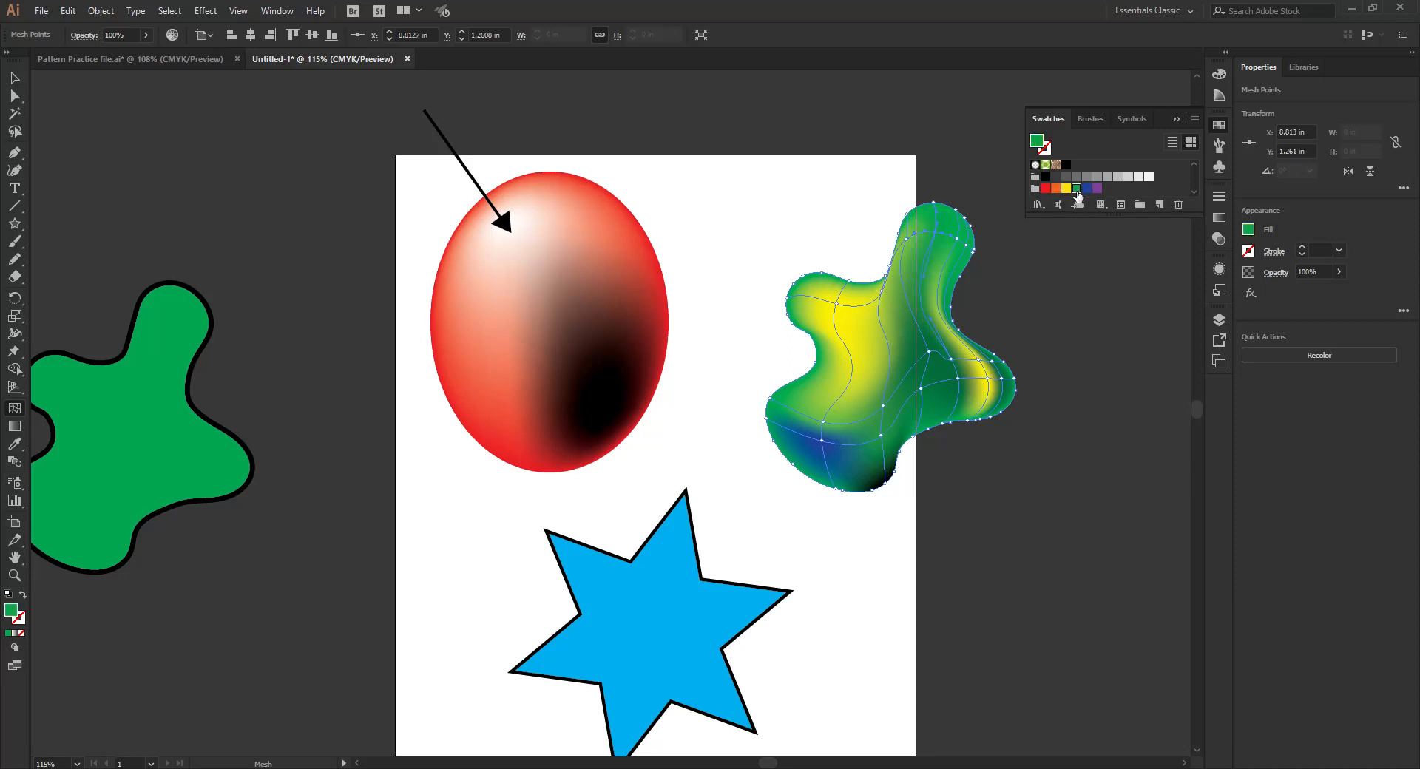
click(1089, 191)
click(14, 77)
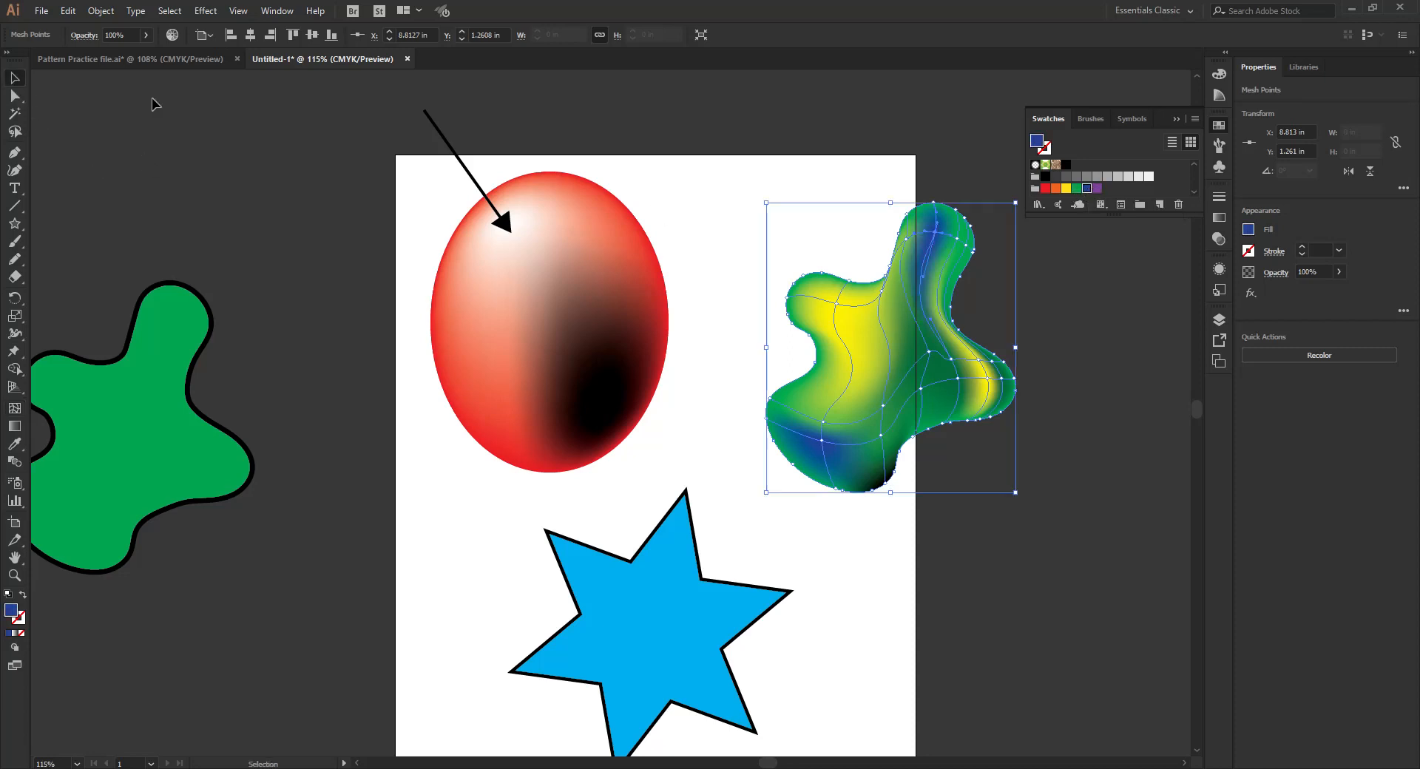
click(152, 104)
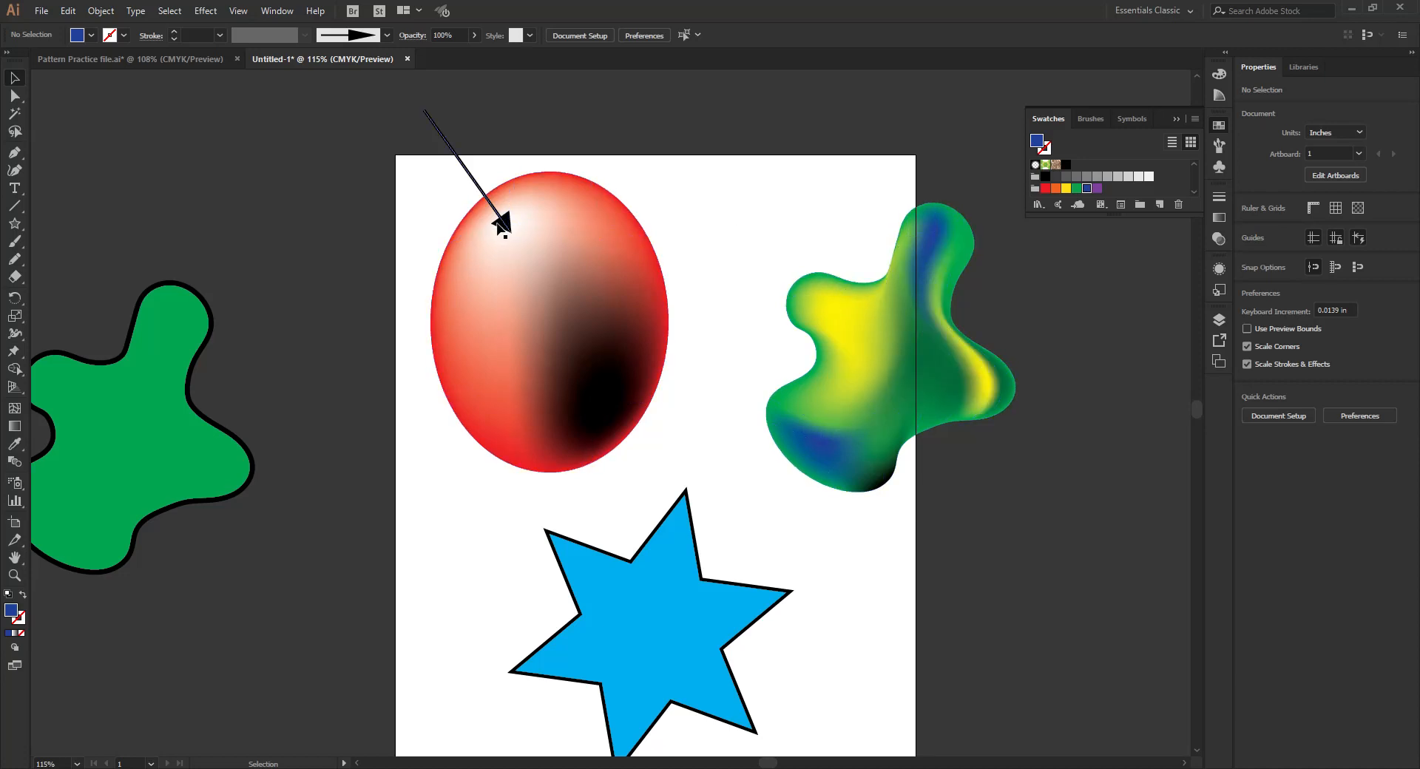
- Duplicate the light arrow onto the blob's left yellow highlight, and place another copy, rotated to about 219°, on the right highlight
drag(508, 228, 850, 312)
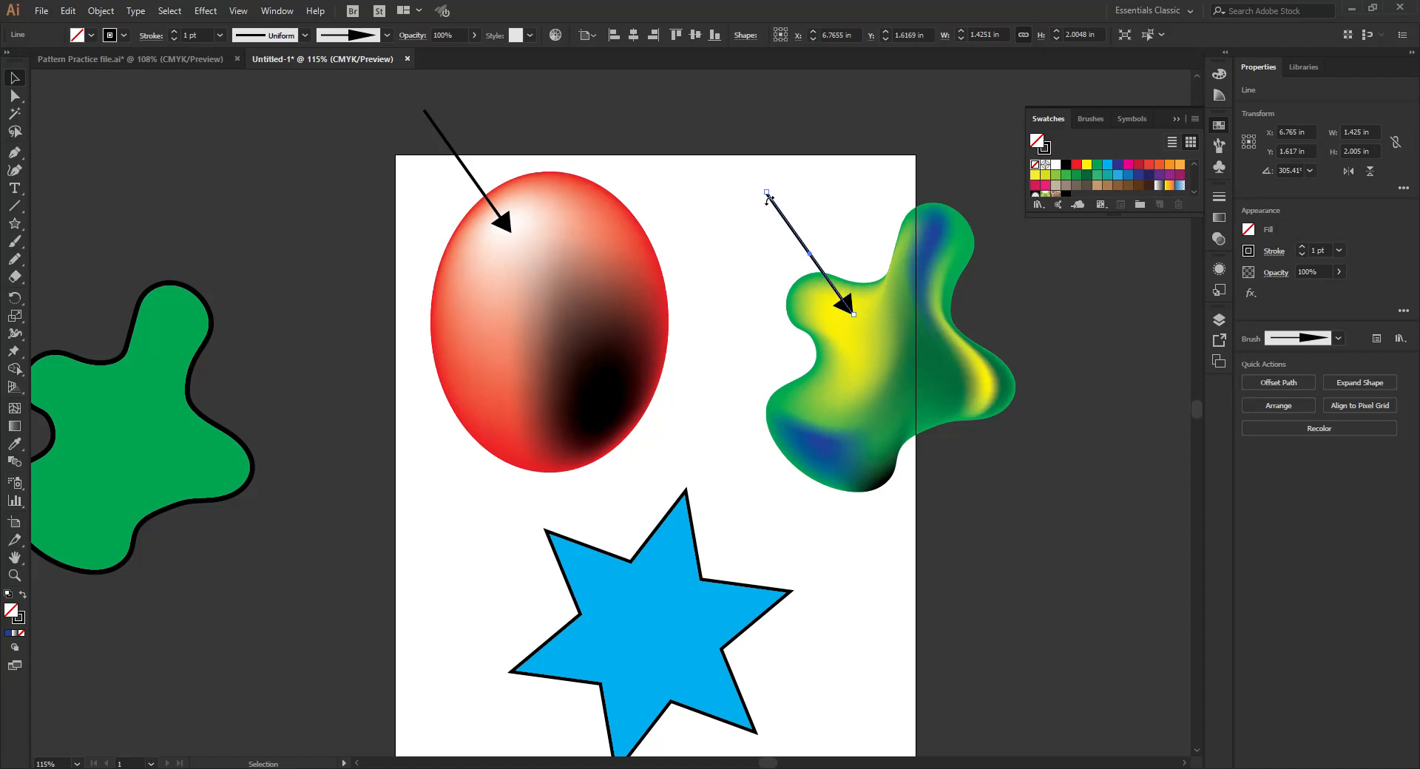
drag(859, 317, 888, 366)
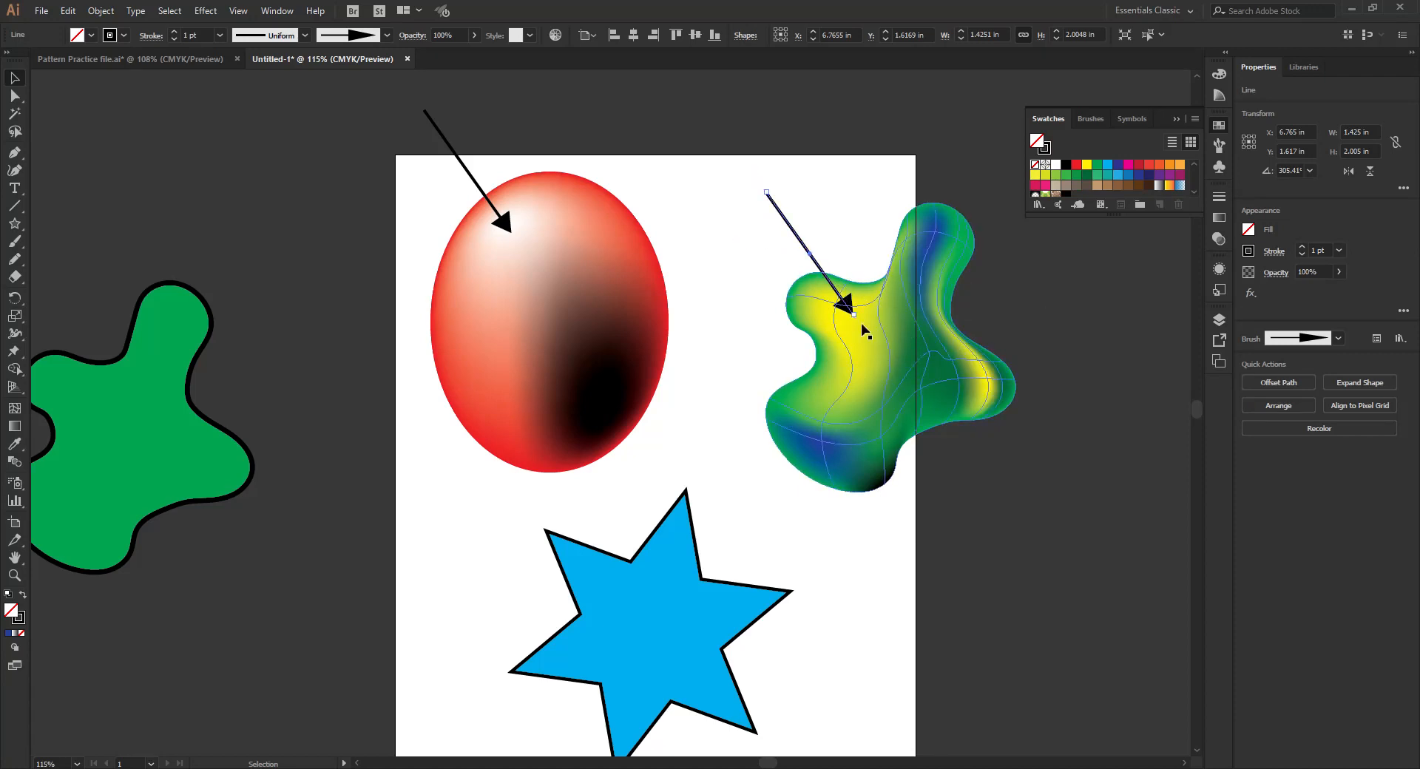
drag(856, 320, 994, 392)
drag(988, 281, 1045, 249)
drag(956, 328, 1056, 322)
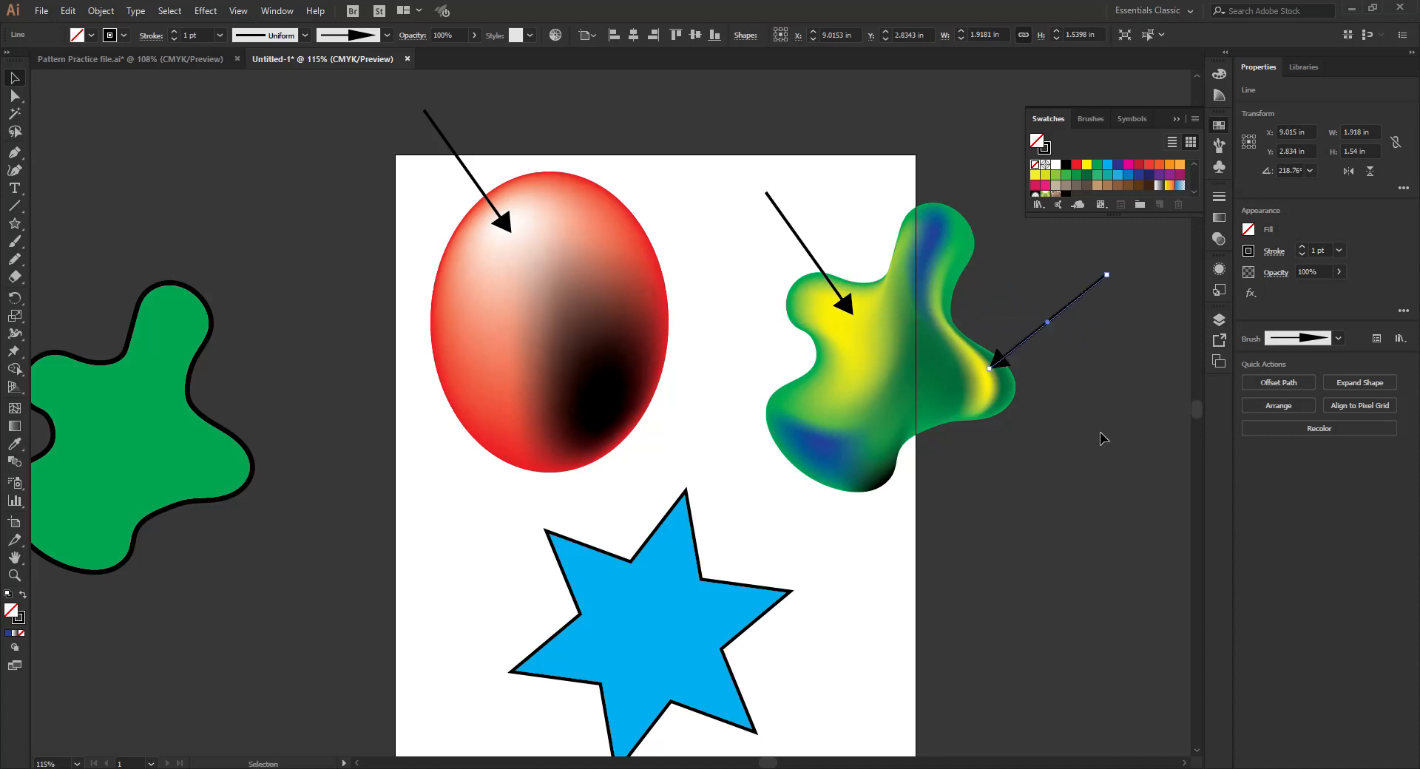
click(1031, 534)
- Add a white mesh point in the blue star's upper-left interior and move it about 0.1 in left
scroll(669, 624, down, 1)
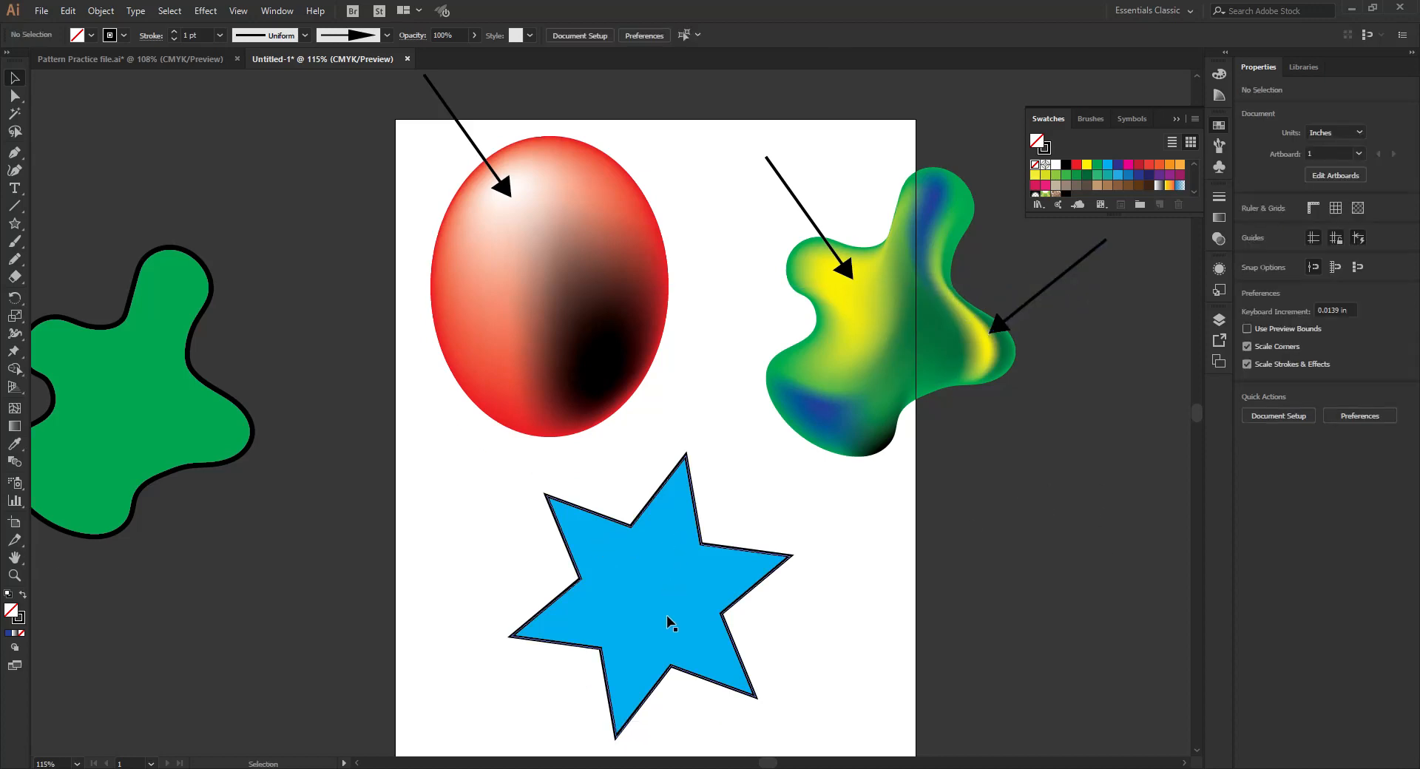
scroll(670, 624, down, 1)
click(653, 530)
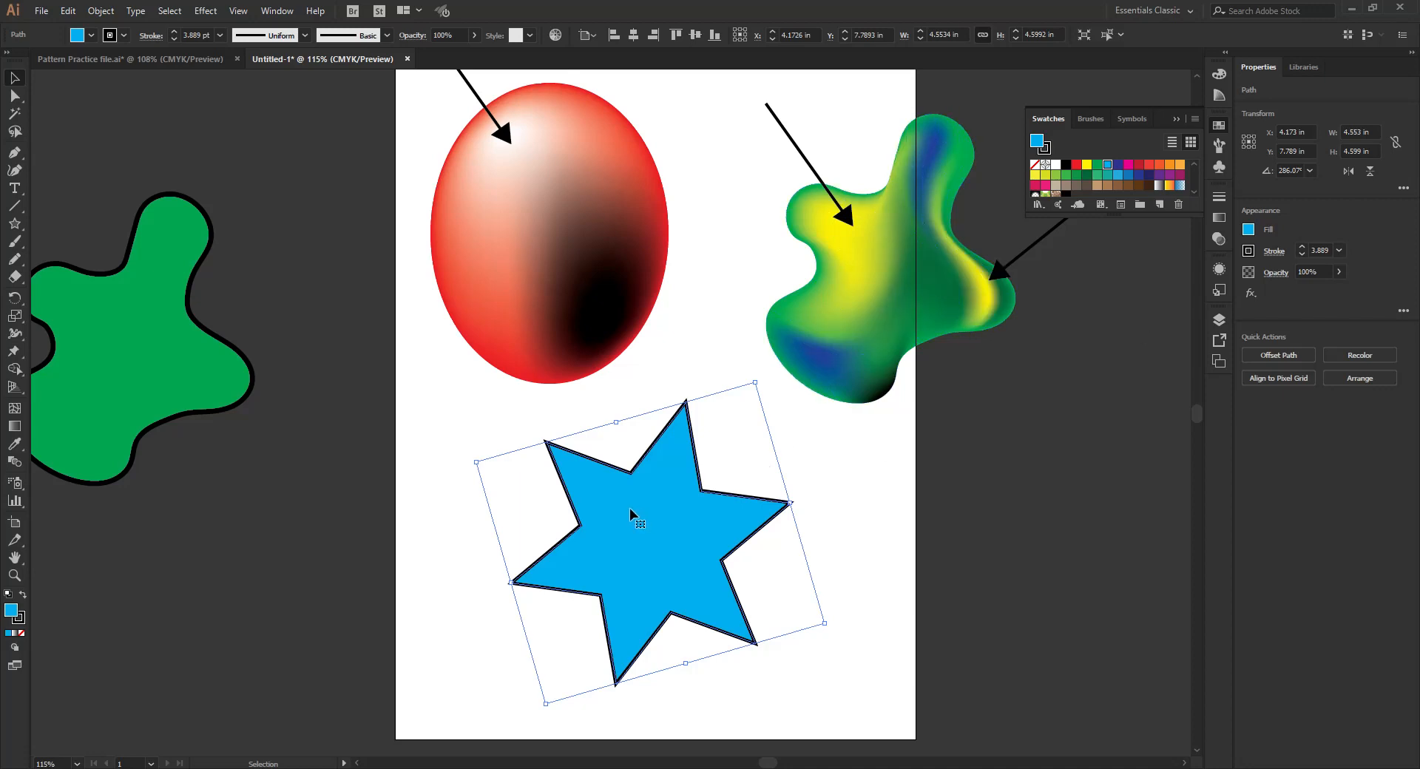
key(u)
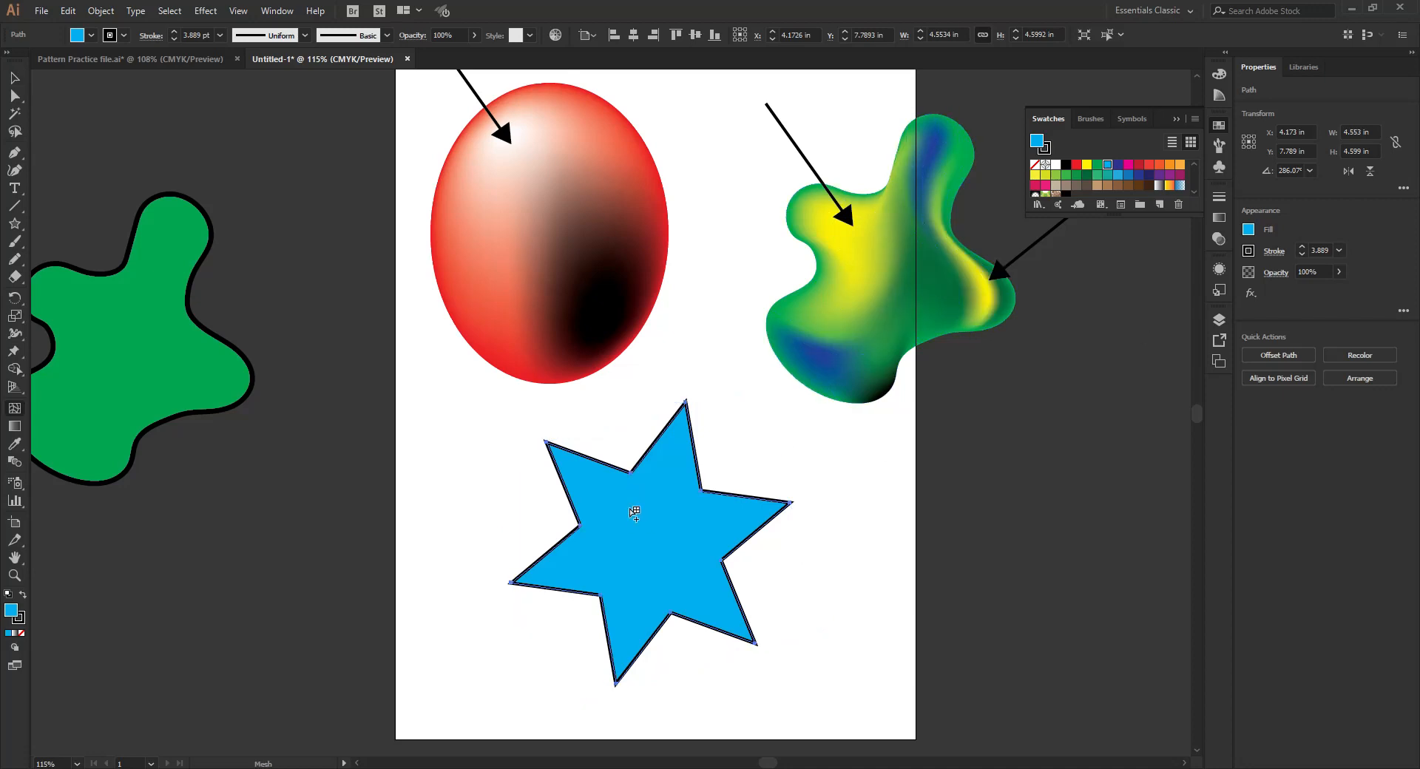
click(635, 506)
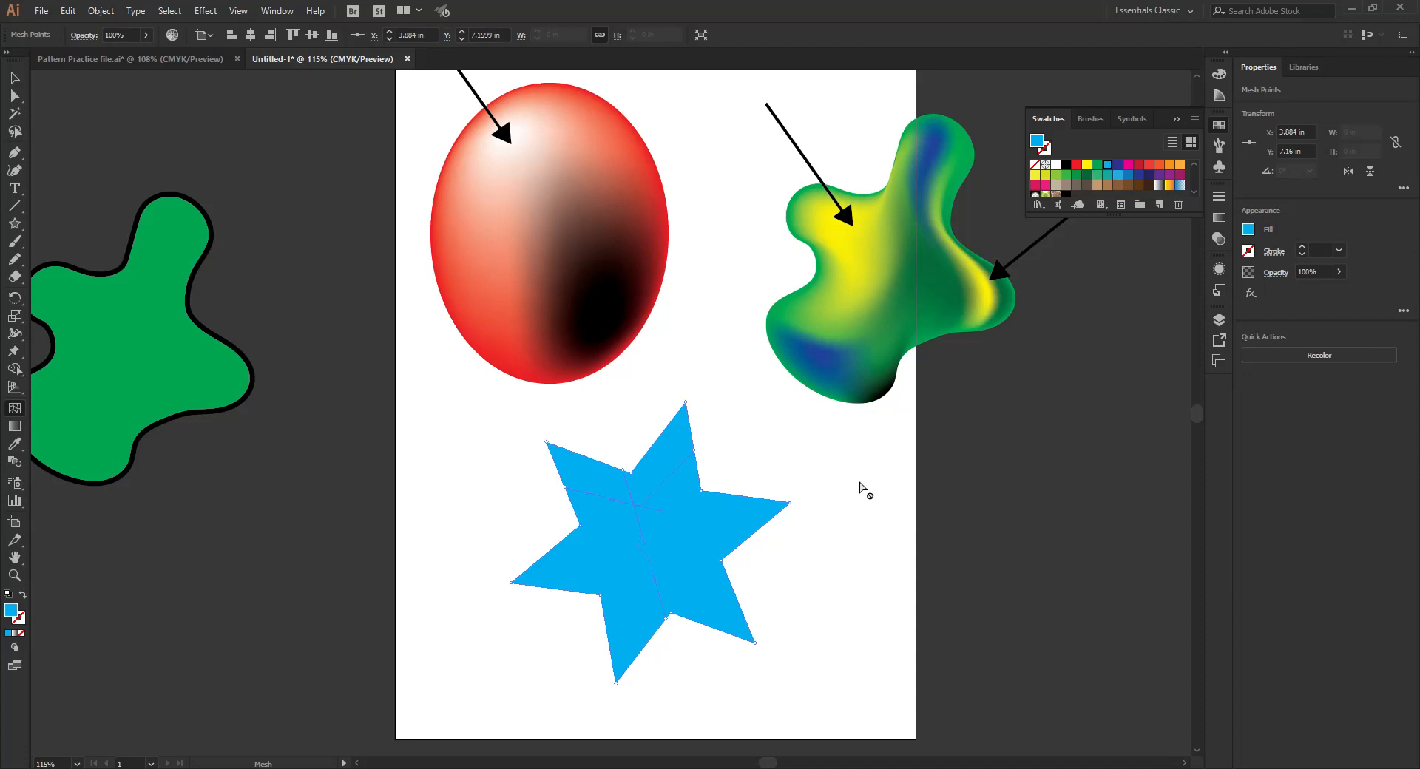
click(1055, 165)
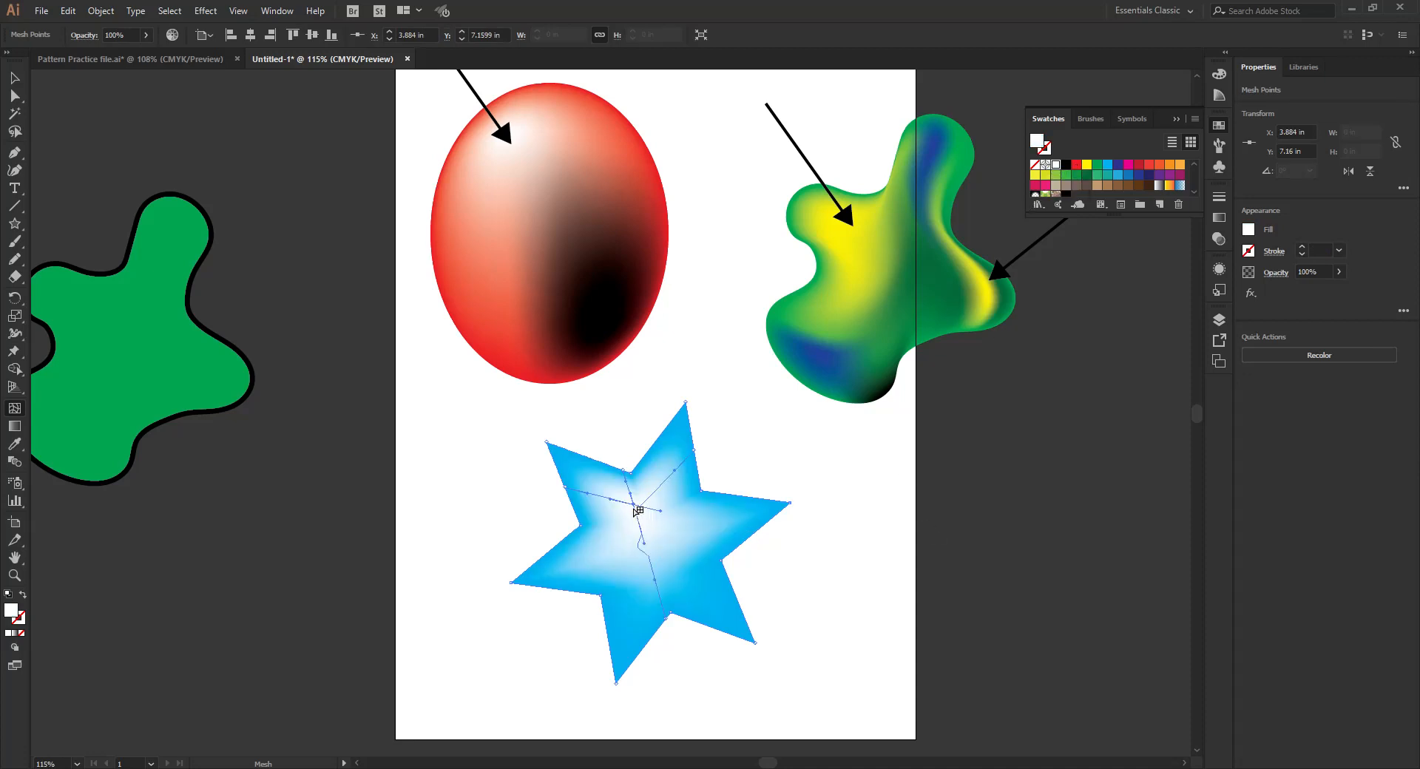
mouse_move(635, 508)
mouse_down()
mouse_move(616, 490)
mouse_move(627, 503)
mouse_up()
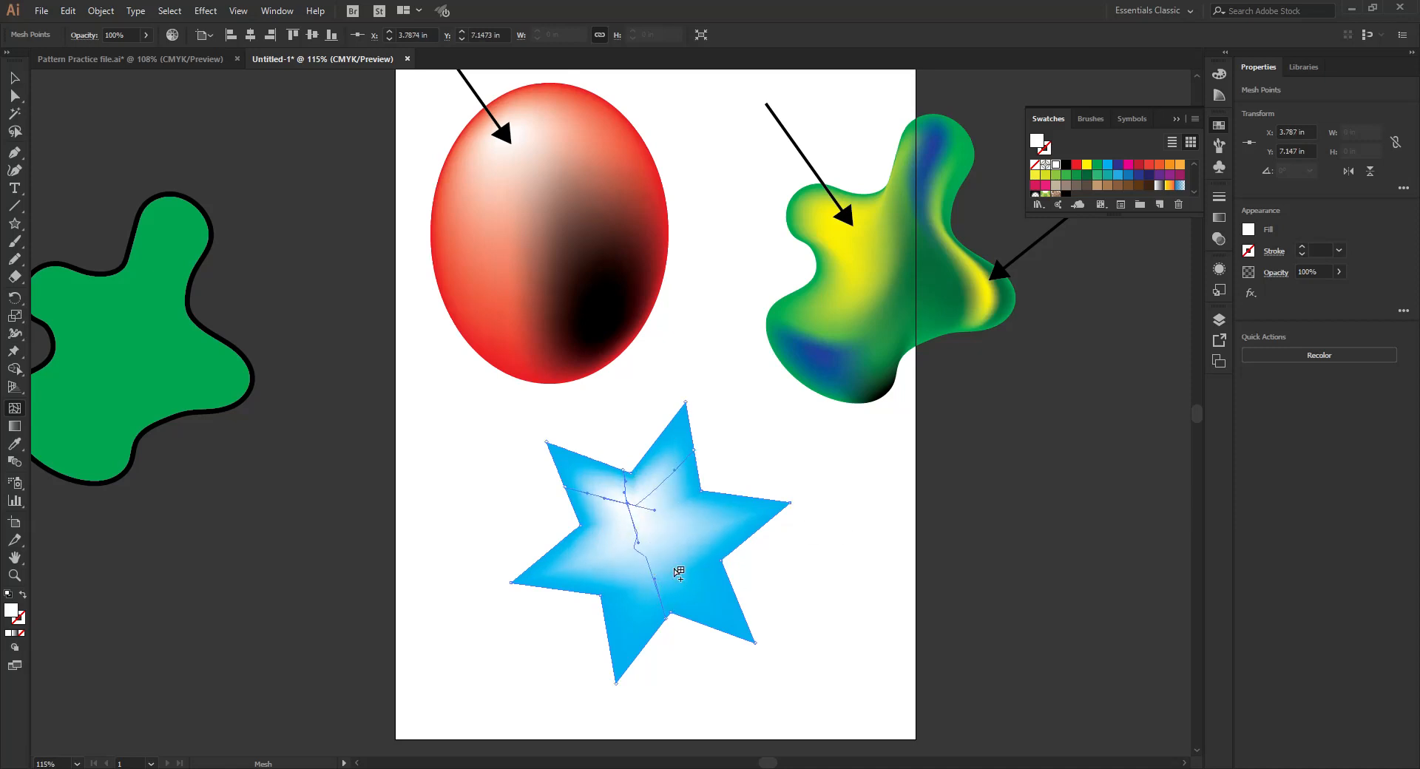
- Add dark blue mesh points in the star's lower-right and bottom arms as shadows
click(711, 595)
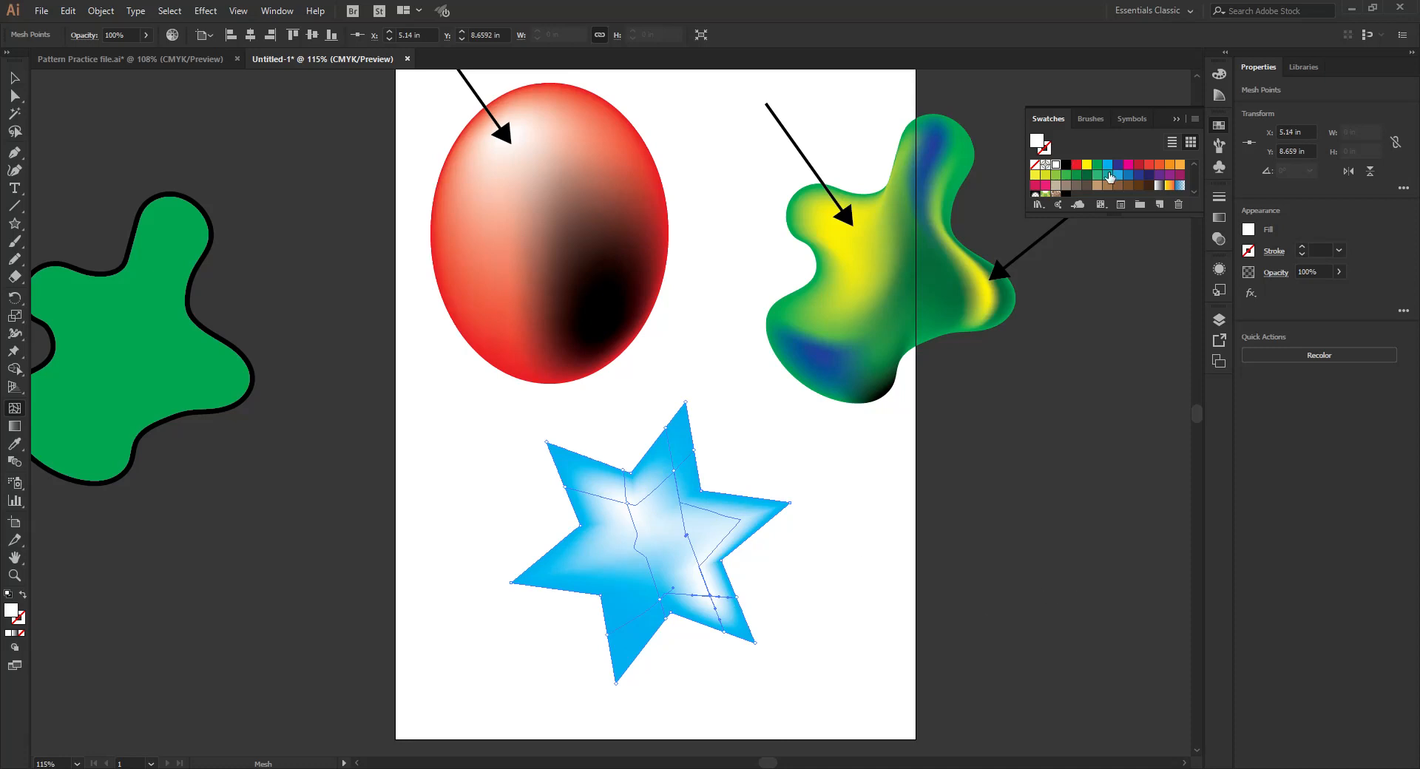
click(1065, 165)
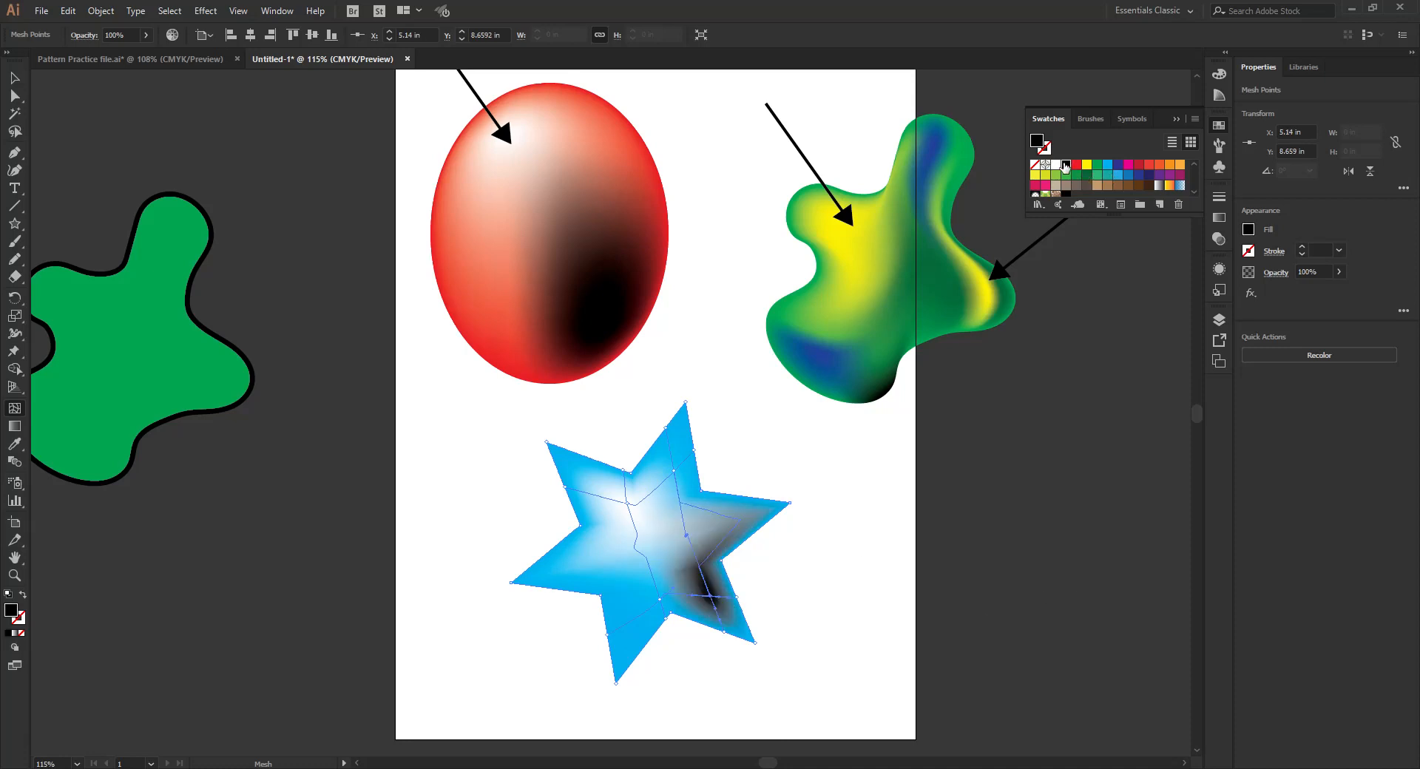
click(1118, 165)
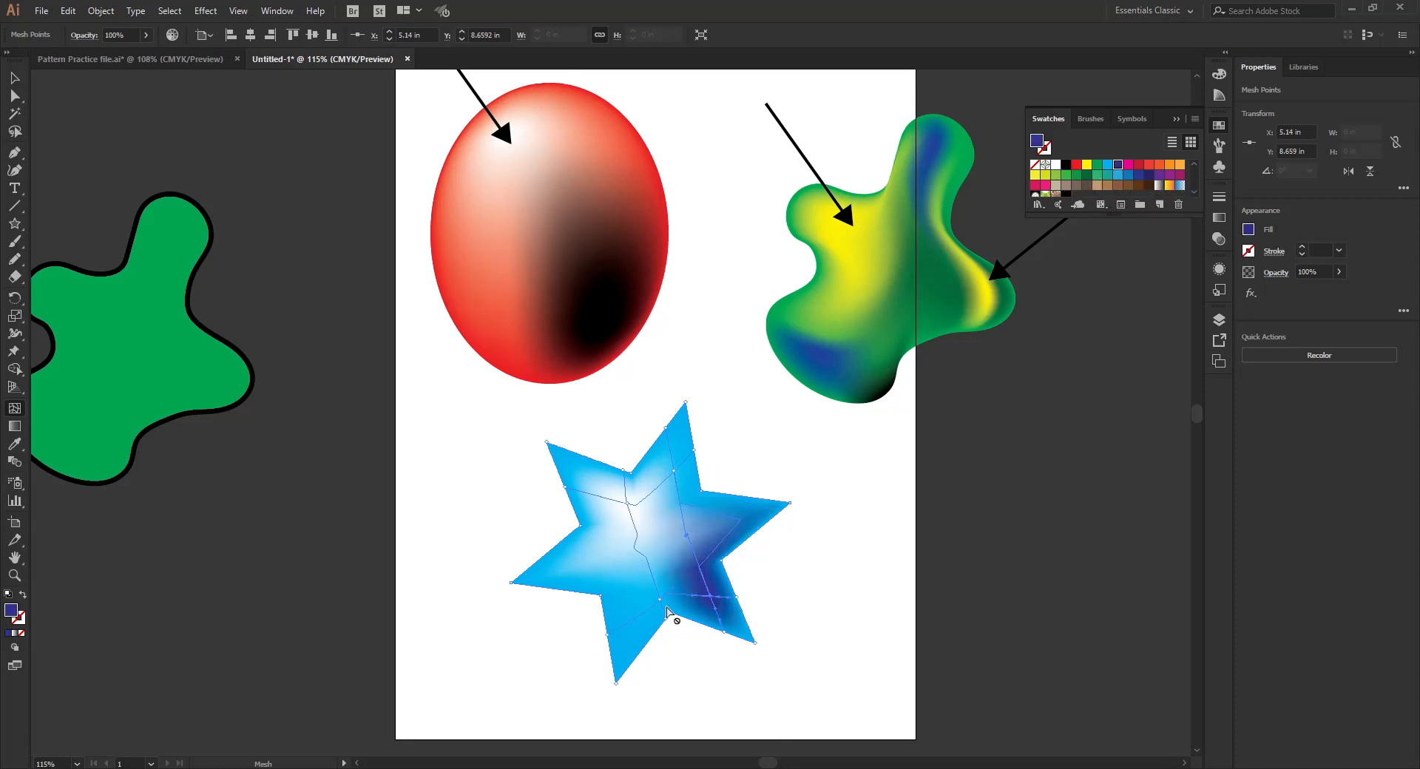
click(625, 628)
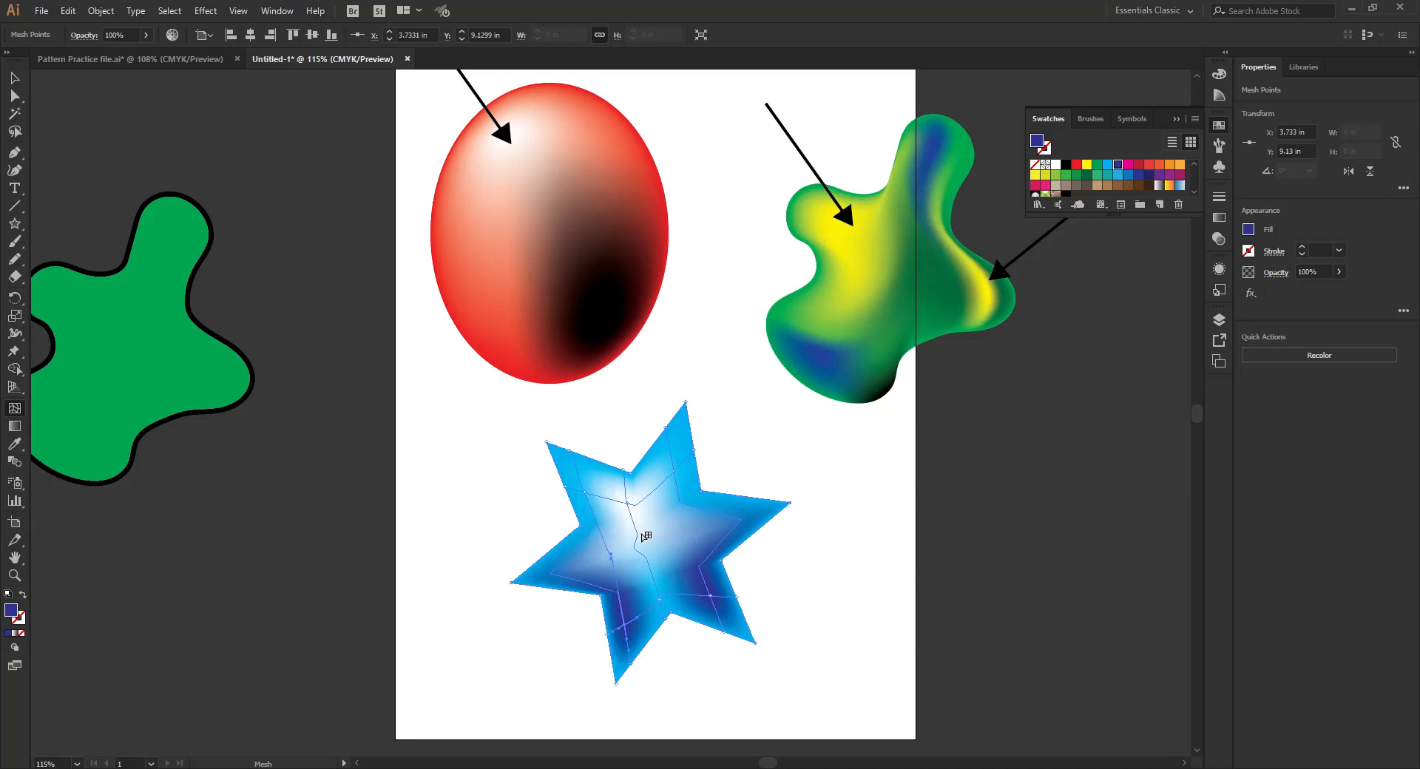
- Add a mesh point in the star's top arm and colour it yellow
click(676, 460)
click(1107, 164)
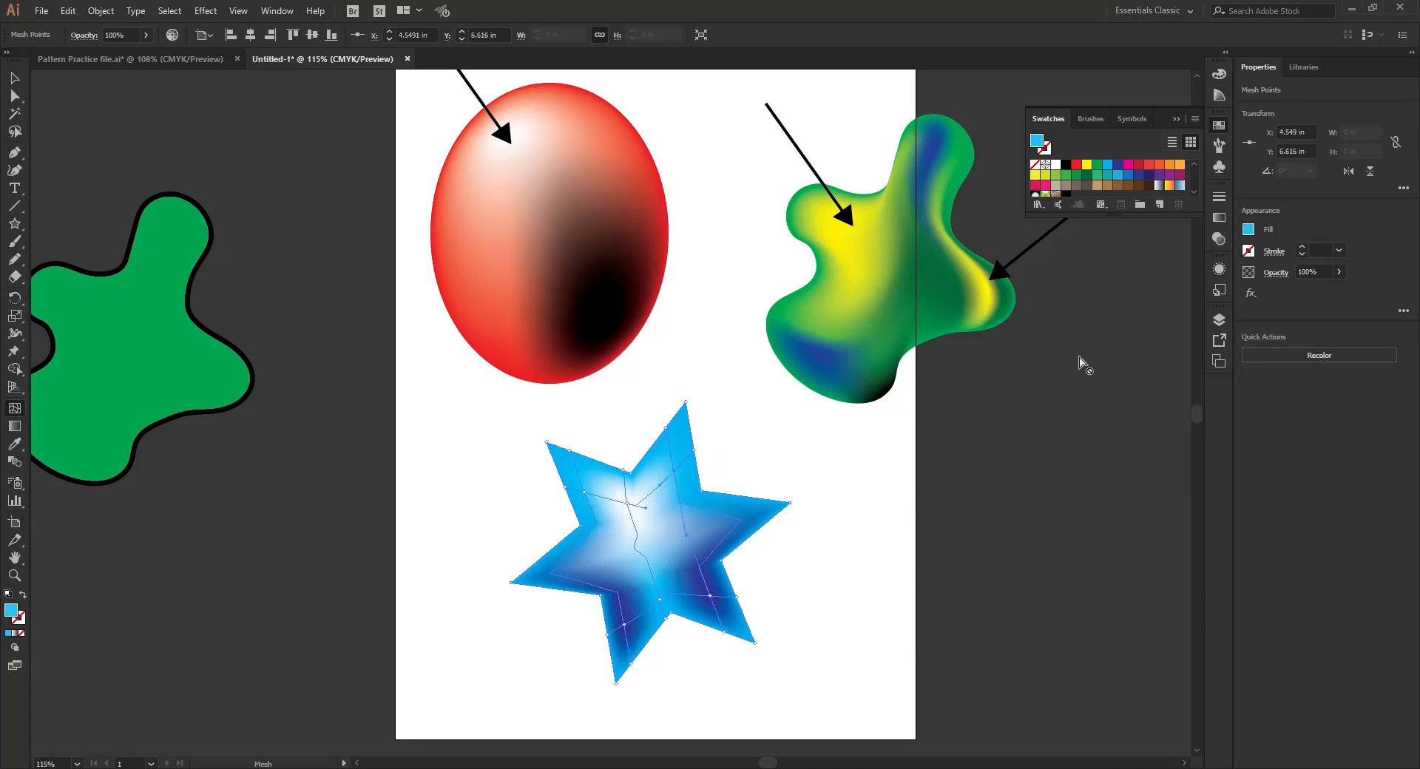
click(1087, 164)
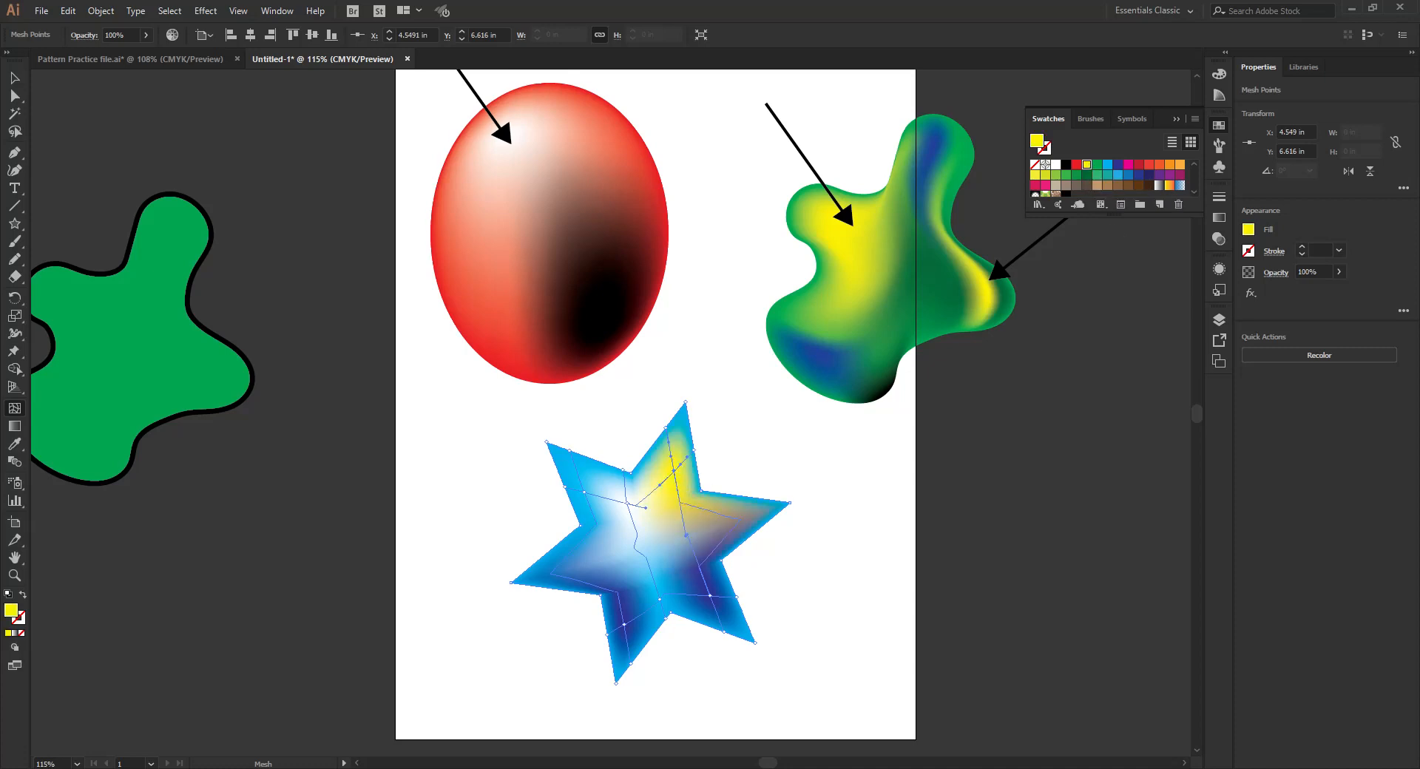
- Shift the mesh point at the blue star's white highlight about 0.06 in left and 0.1 in up, and deselect the star
click(16, 97)
drag(646, 508, 651, 512)
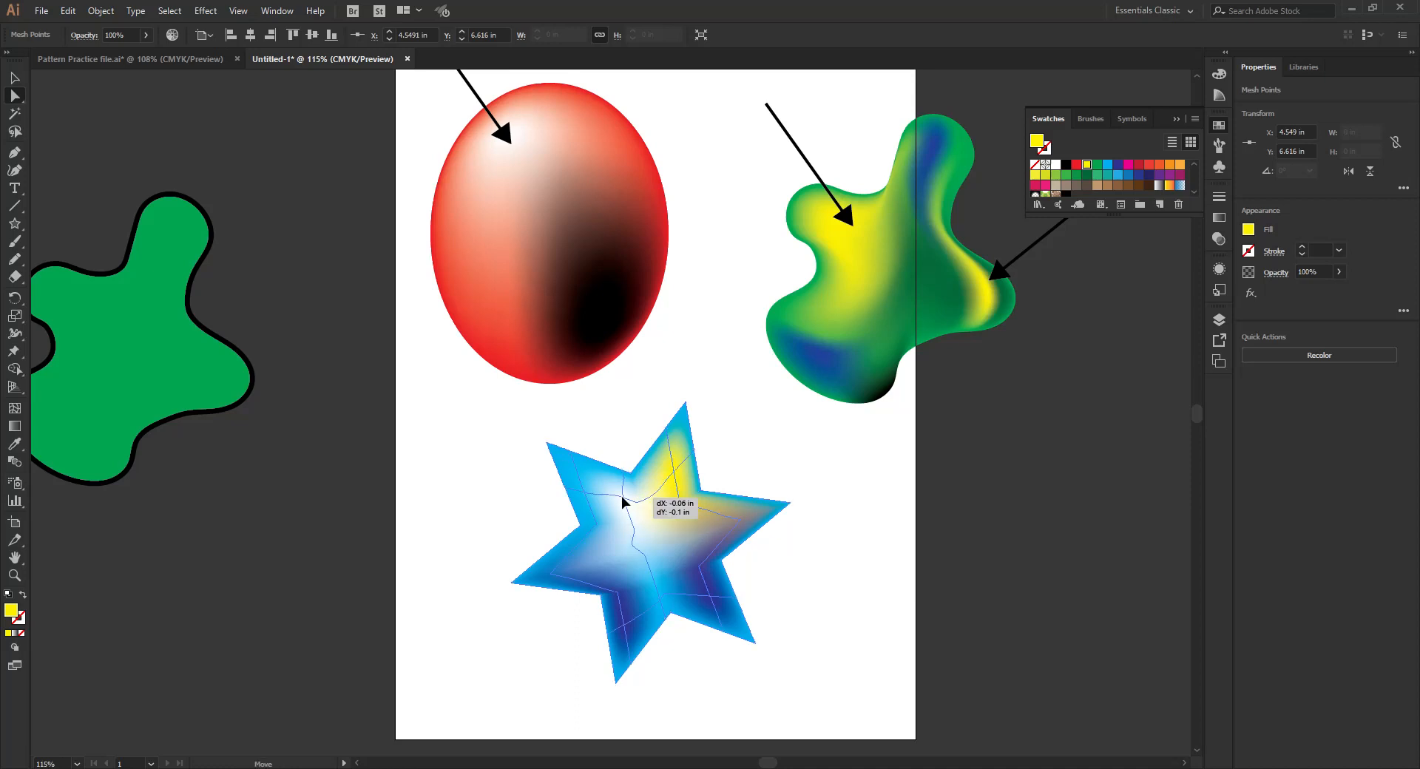
click(739, 461)
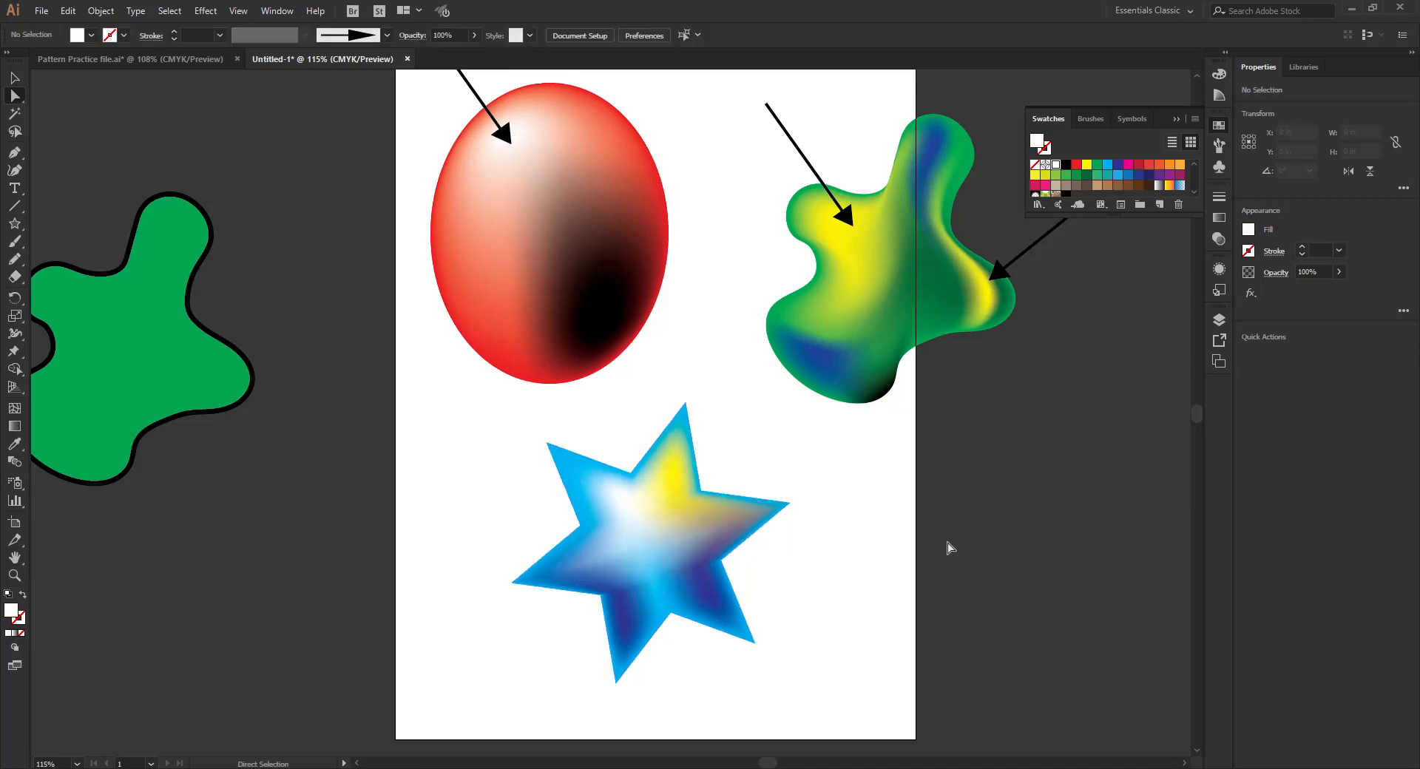
- Draw a white six-pointed star about 5.17 by 5.42 in beside the blue star, with a star about 0.94 by 1.01 in inside it
scroll(751, 540, right, 5)
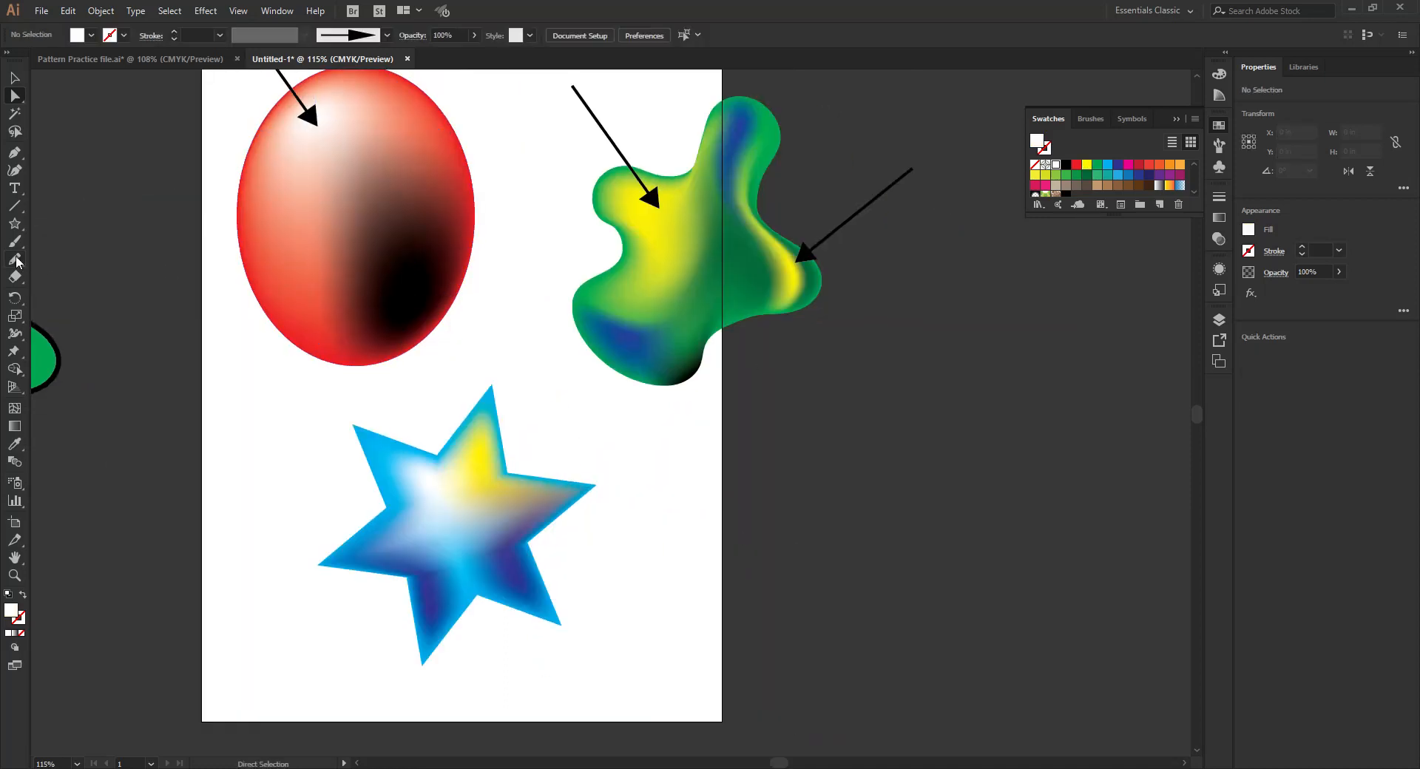
click(15, 228)
drag(804, 507, 962, 564)
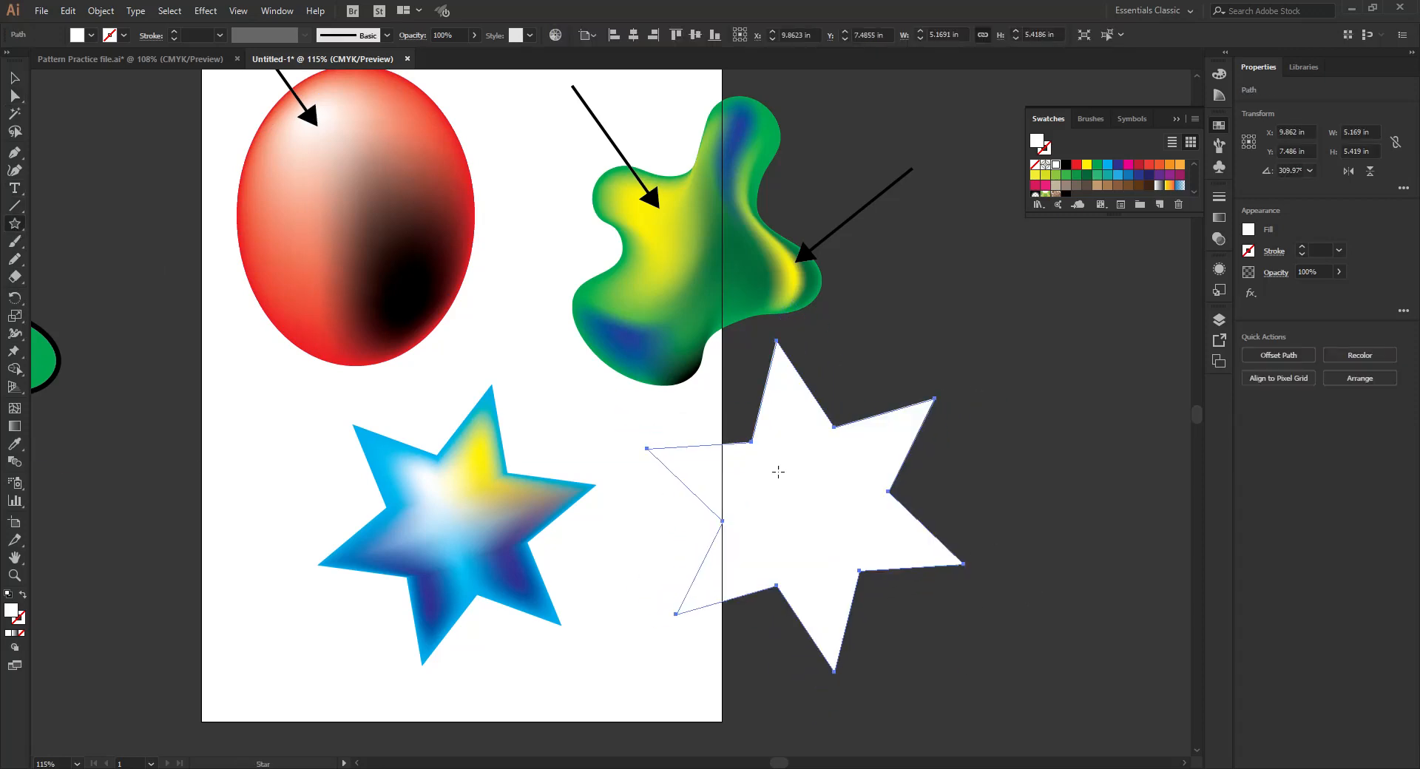
drag(766, 473, 796, 483)
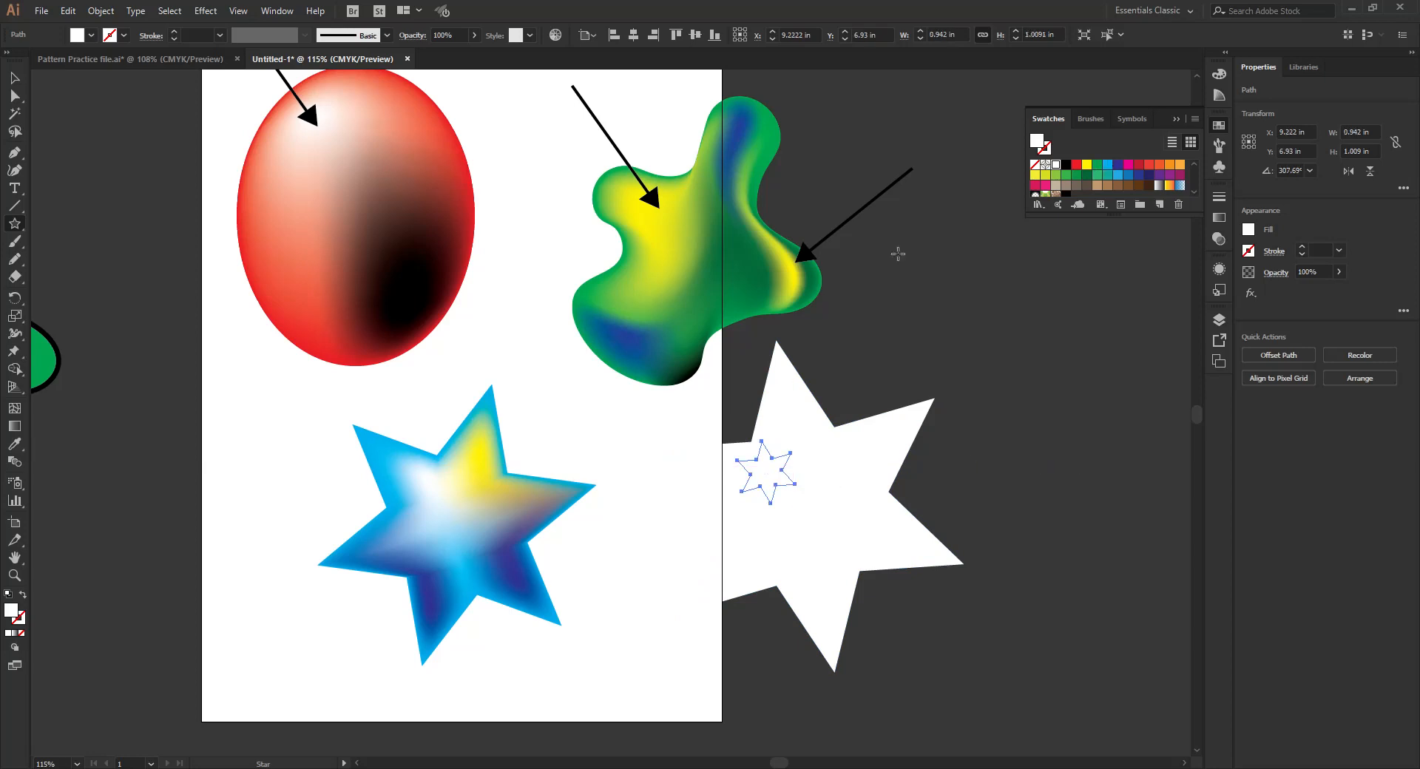
- Fill the large new star with dark blue and blend it with the small white star inside it
click(18, 78)
click(840, 471)
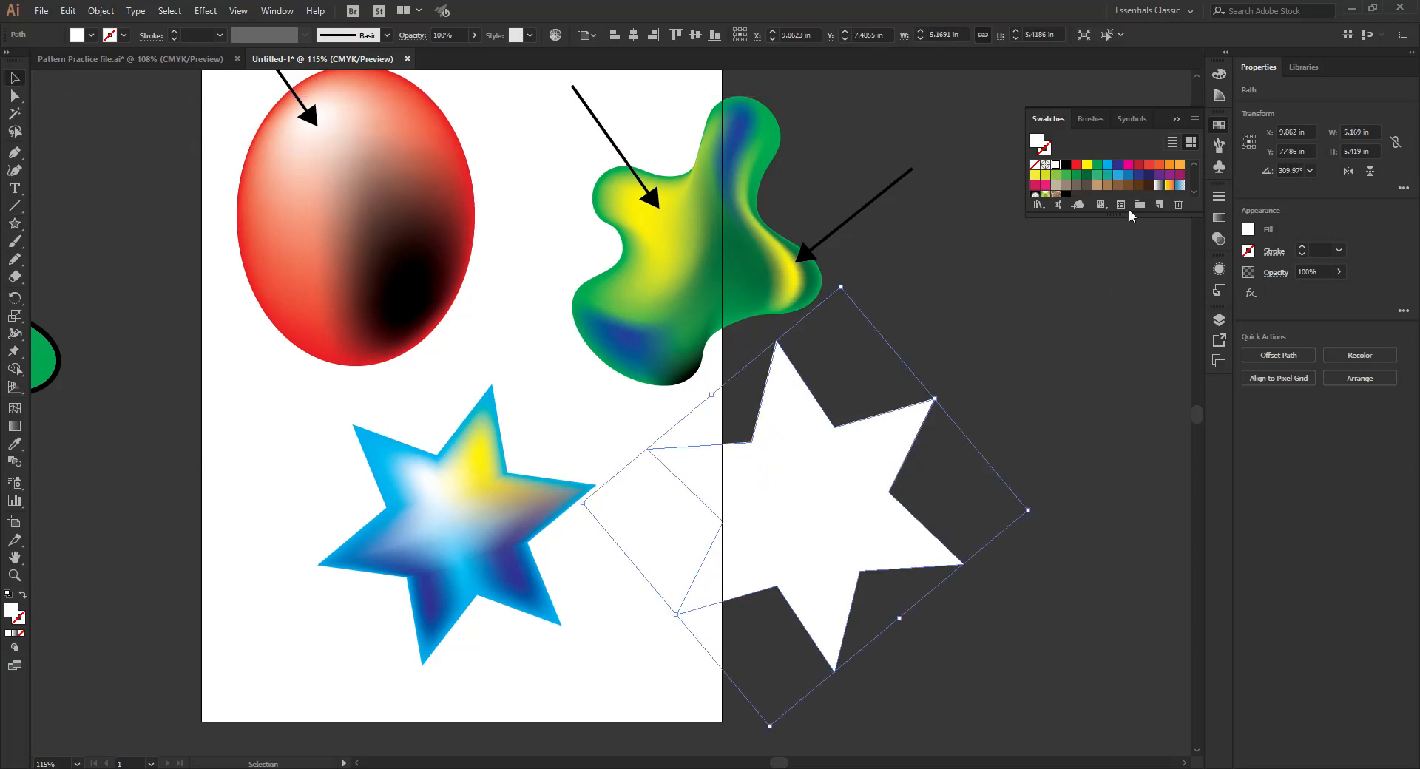
click(1116, 169)
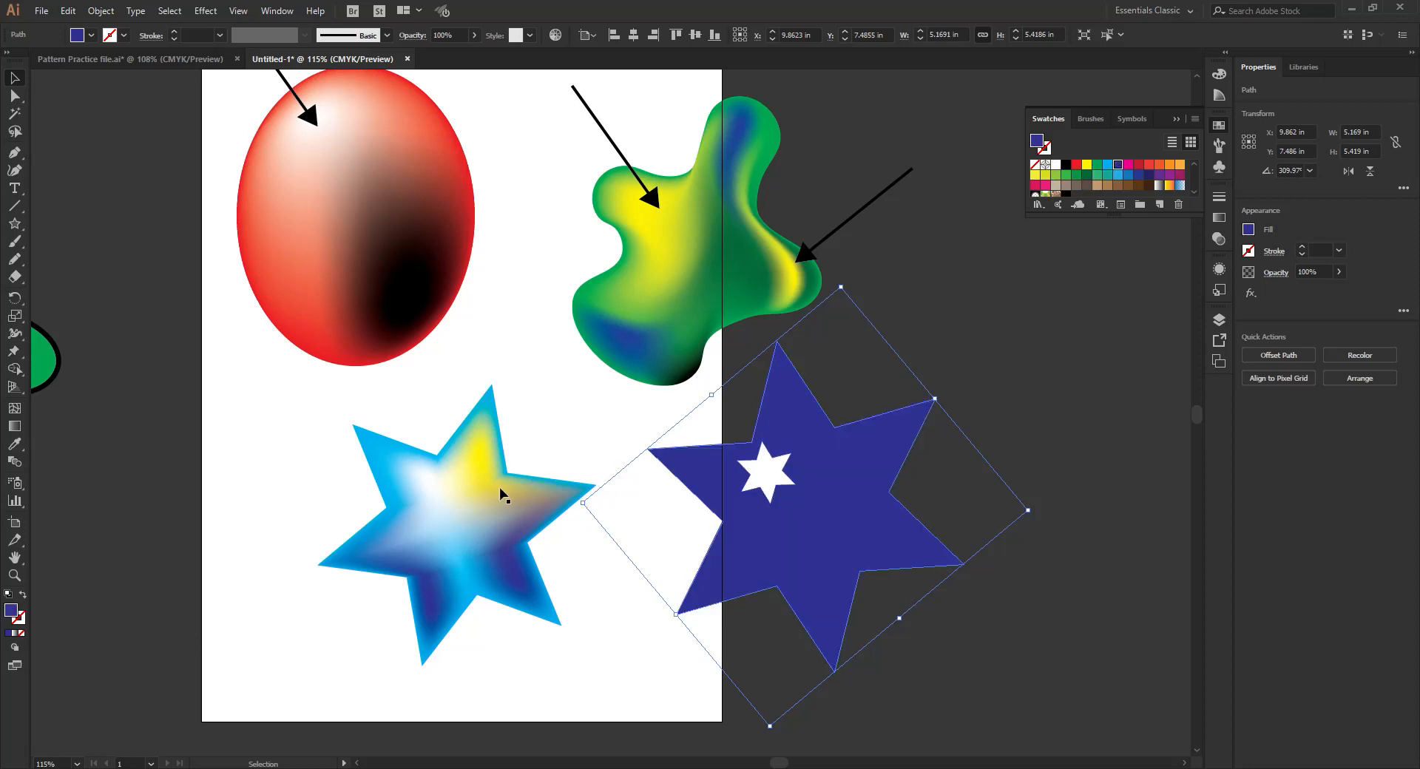
click(9, 462)
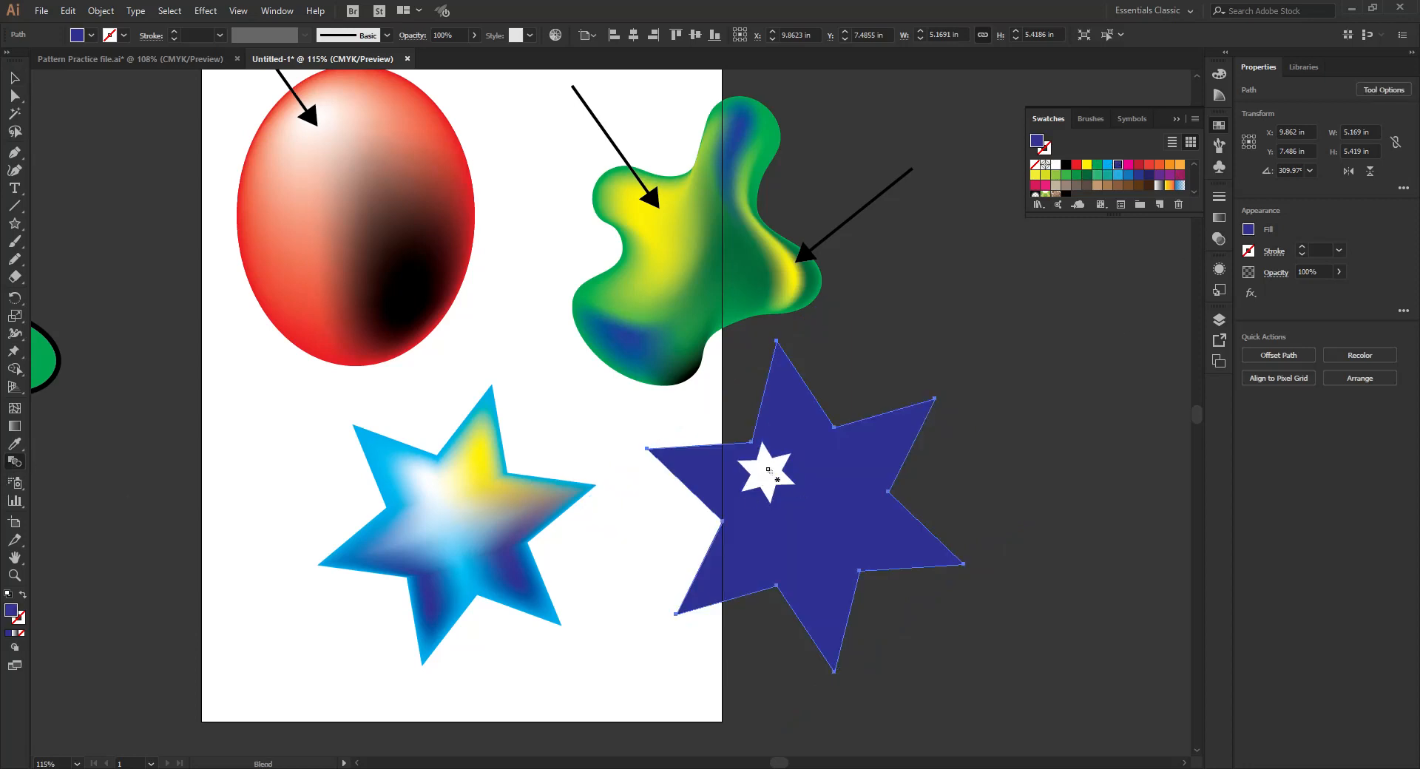
click(837, 485)
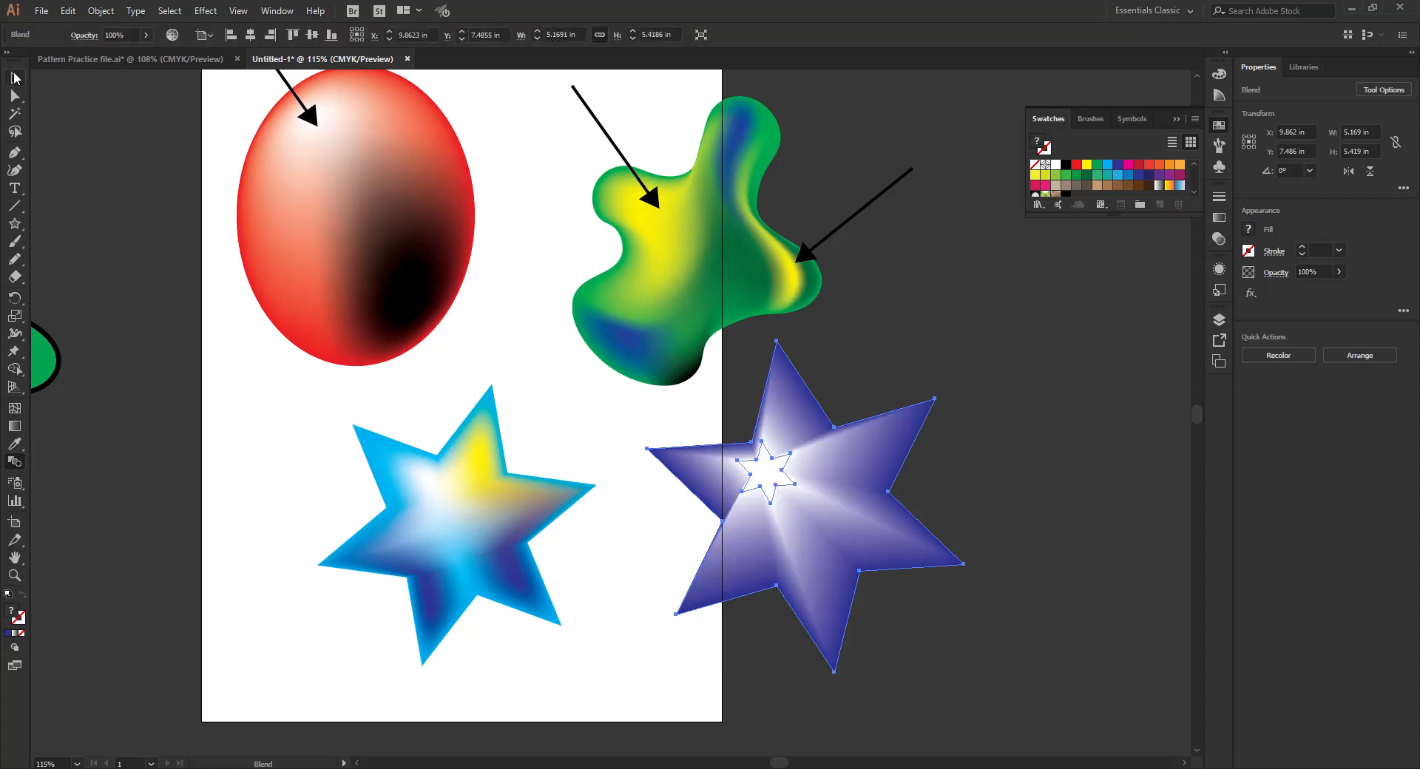
- Isolate the star blend, move its small white star to the centre of the large star, and exit isolation mode
click(15, 78)
click(225, 223)
click(769, 486)
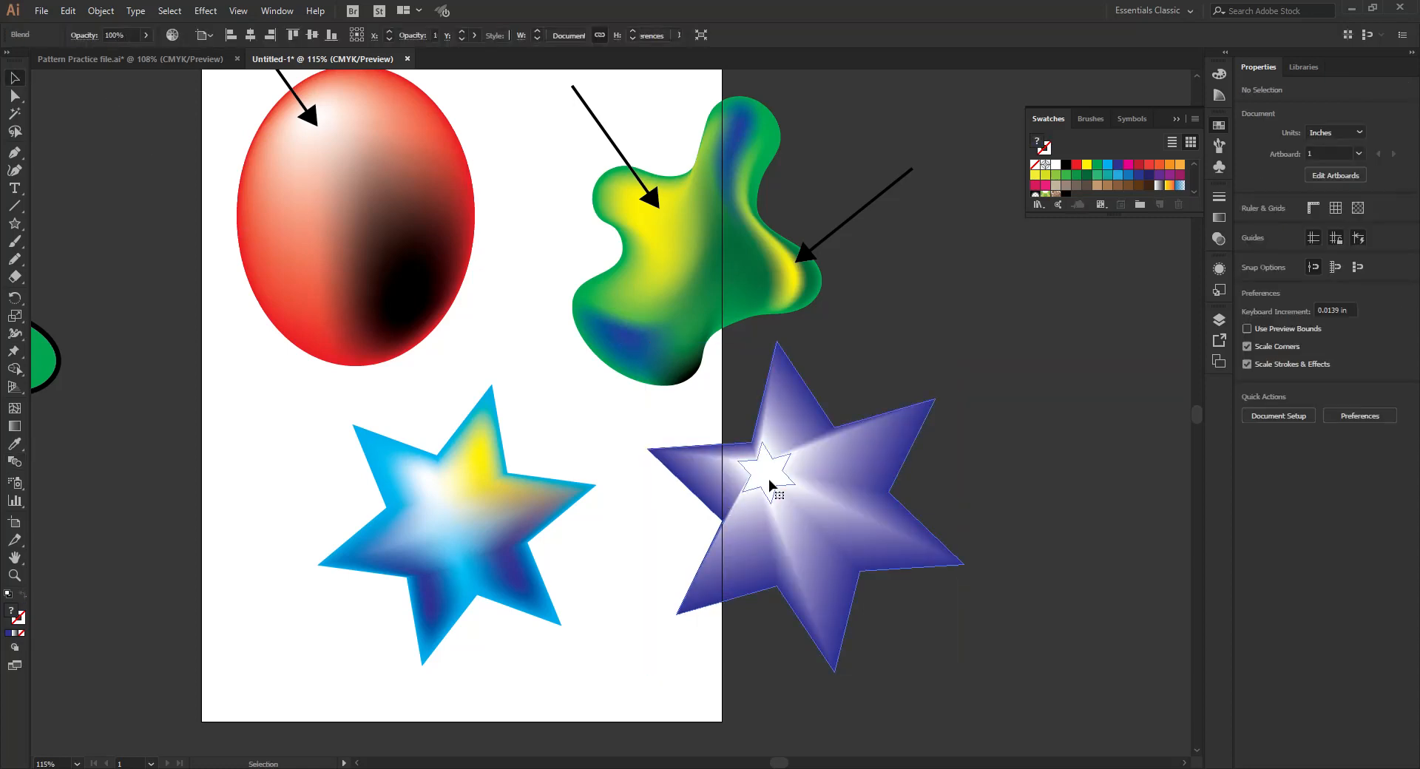
double_click(770, 486)
click(1019, 478)
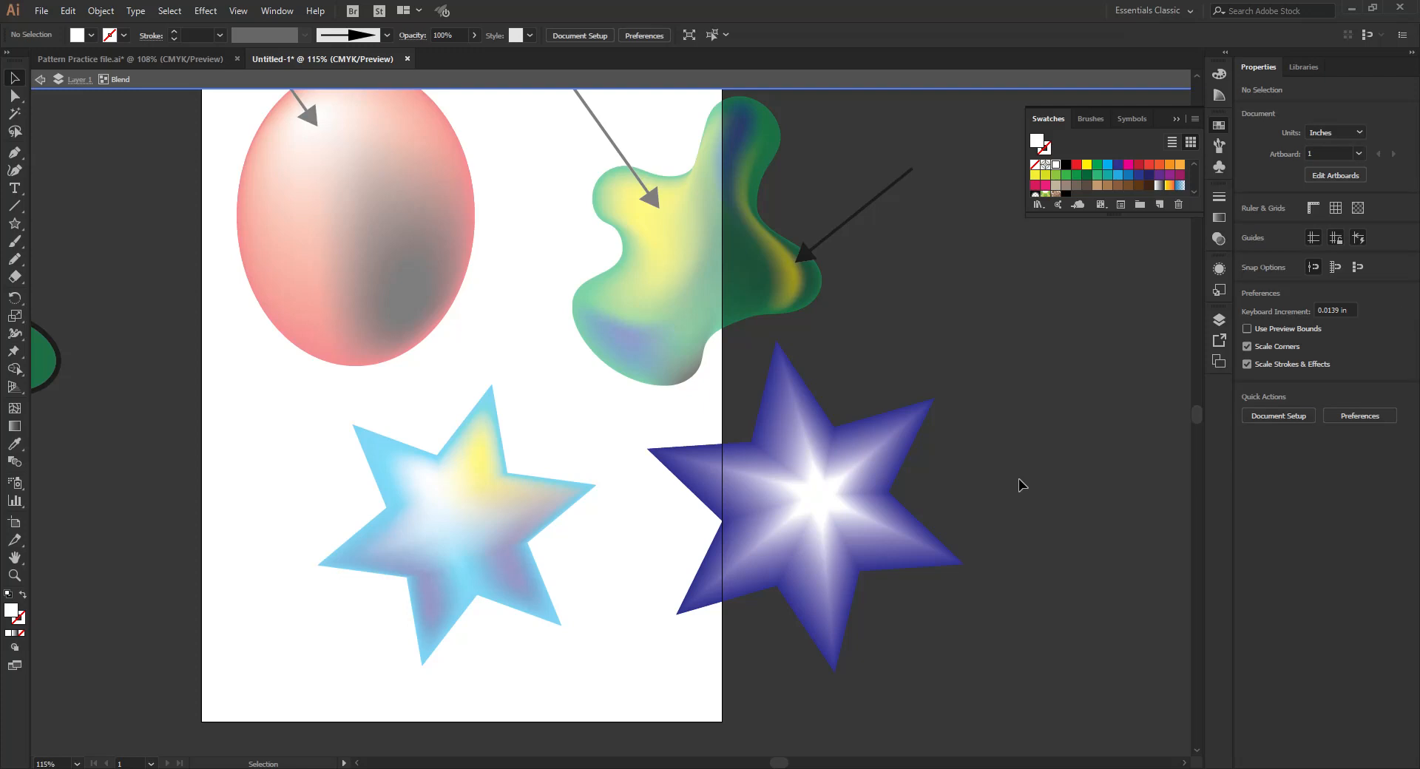
double_click(1018, 478)
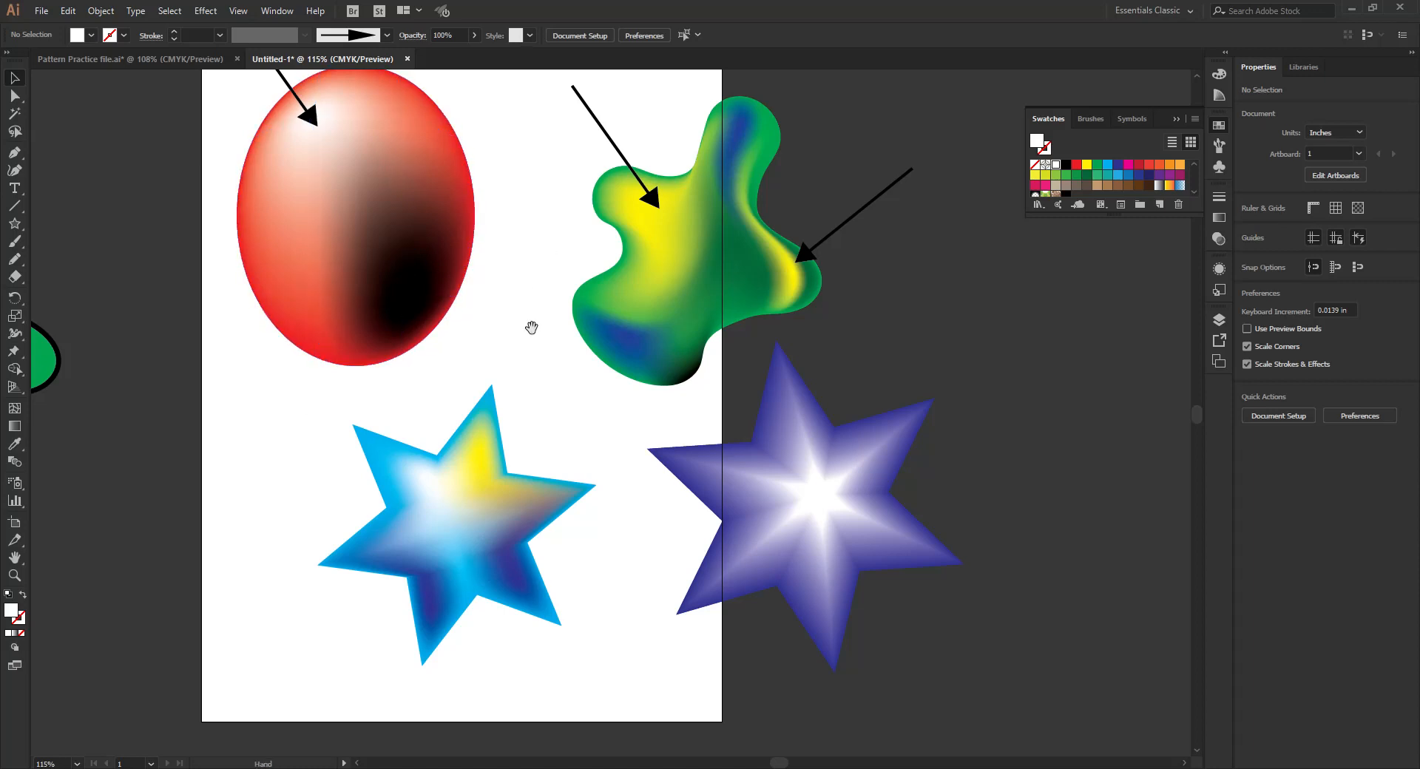
drag(532, 327, 653, 393)
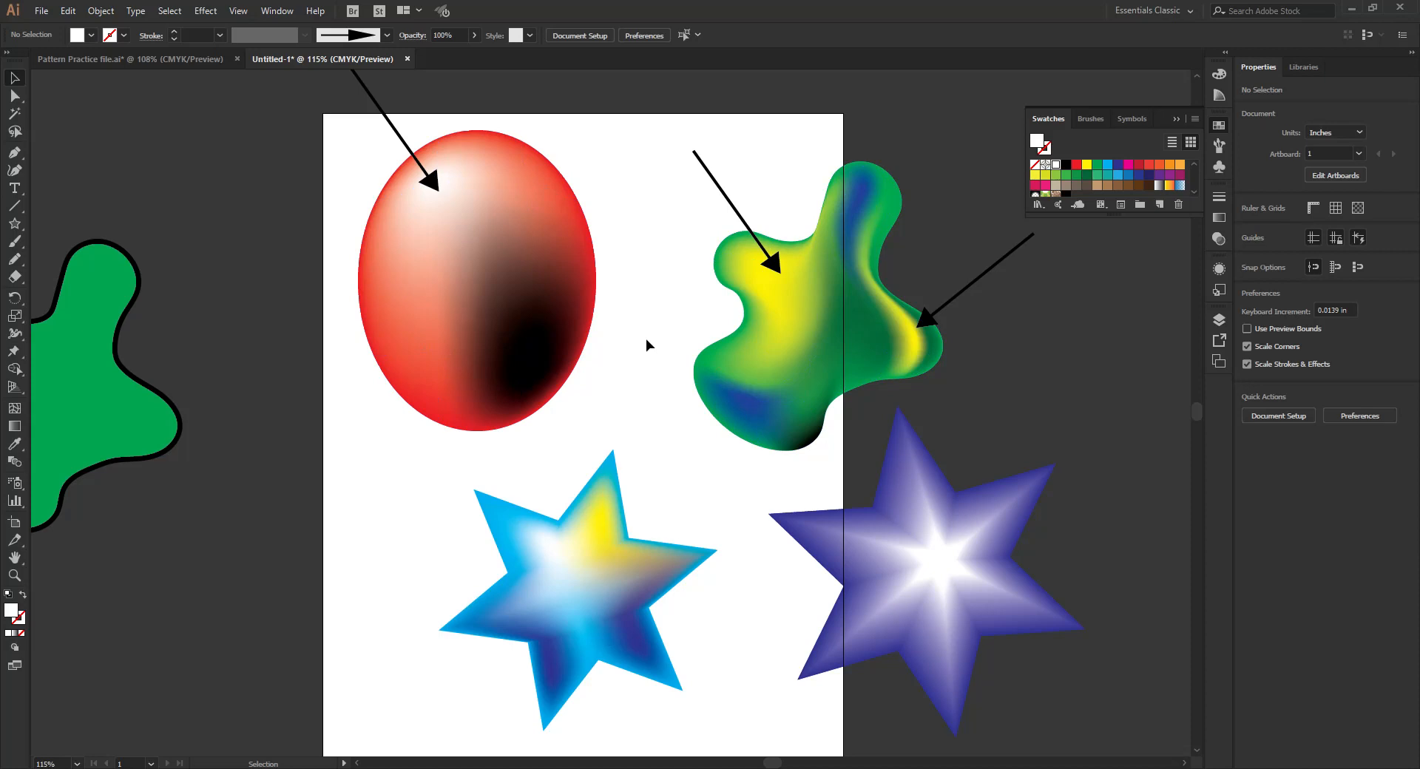